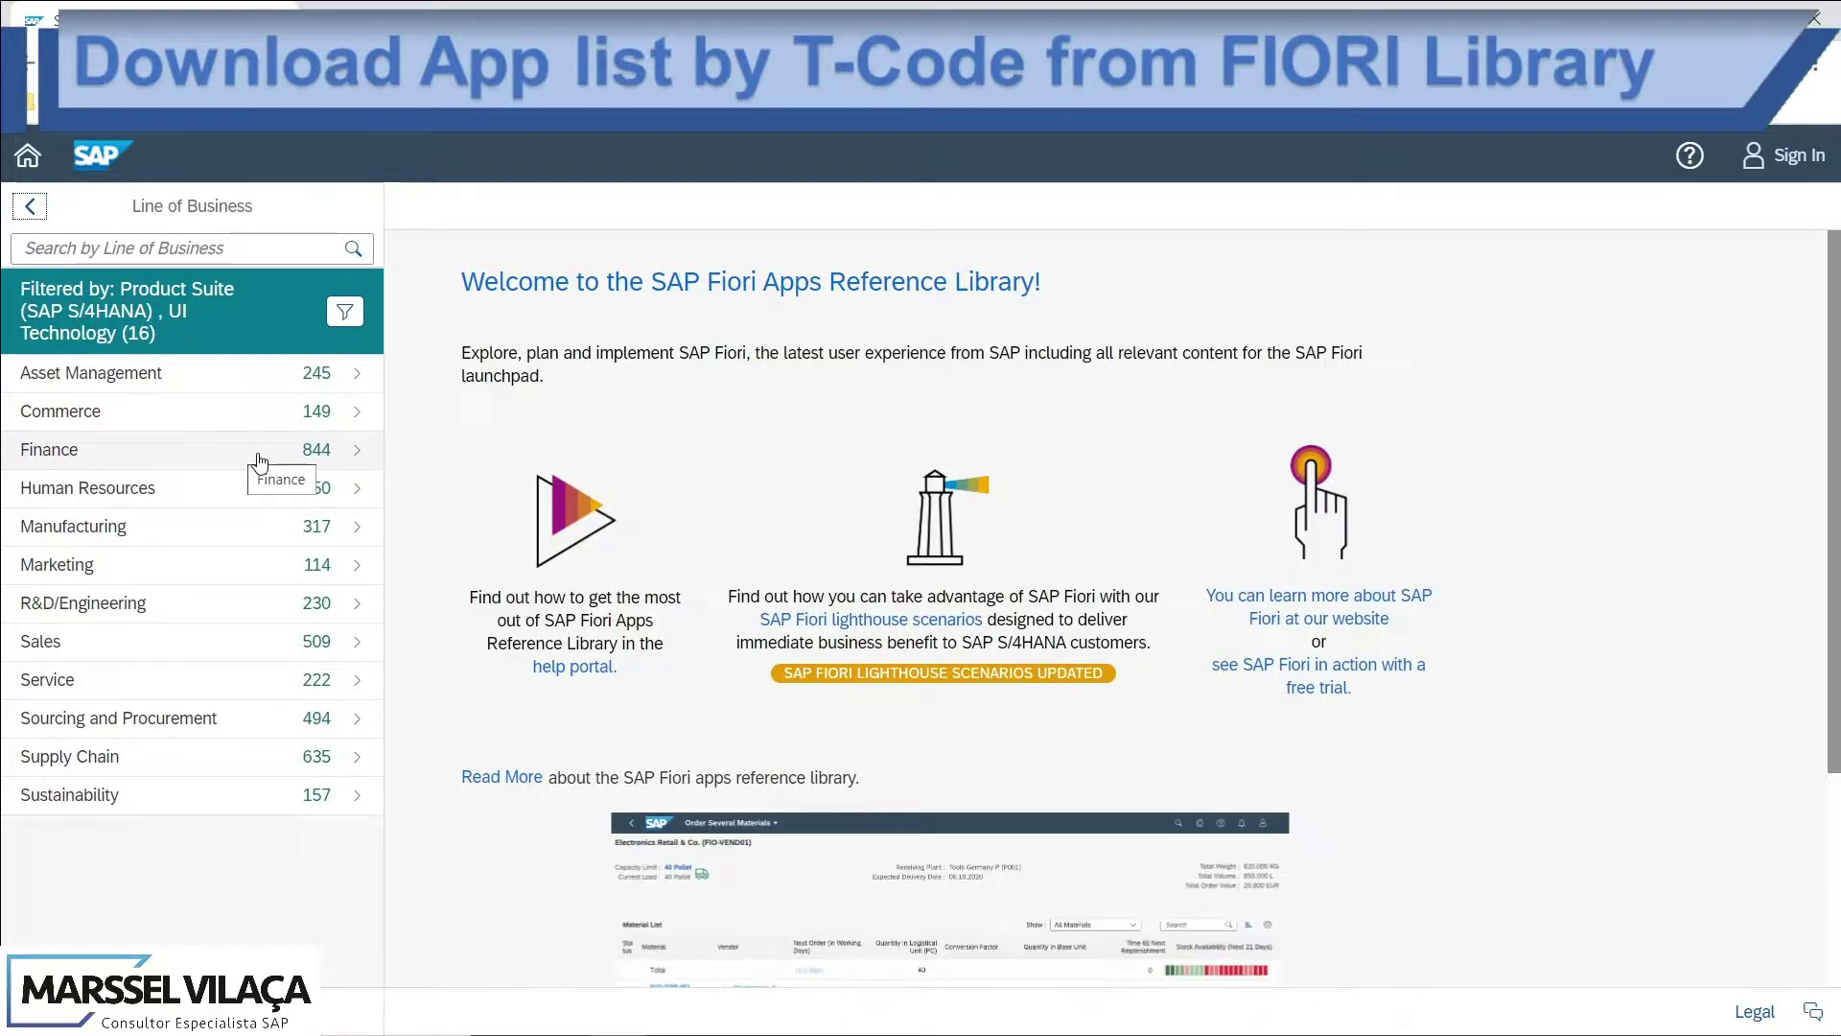
# Step: Open the Finance line-of-business apps and show them in list view
pyautogui.click(247, 456)
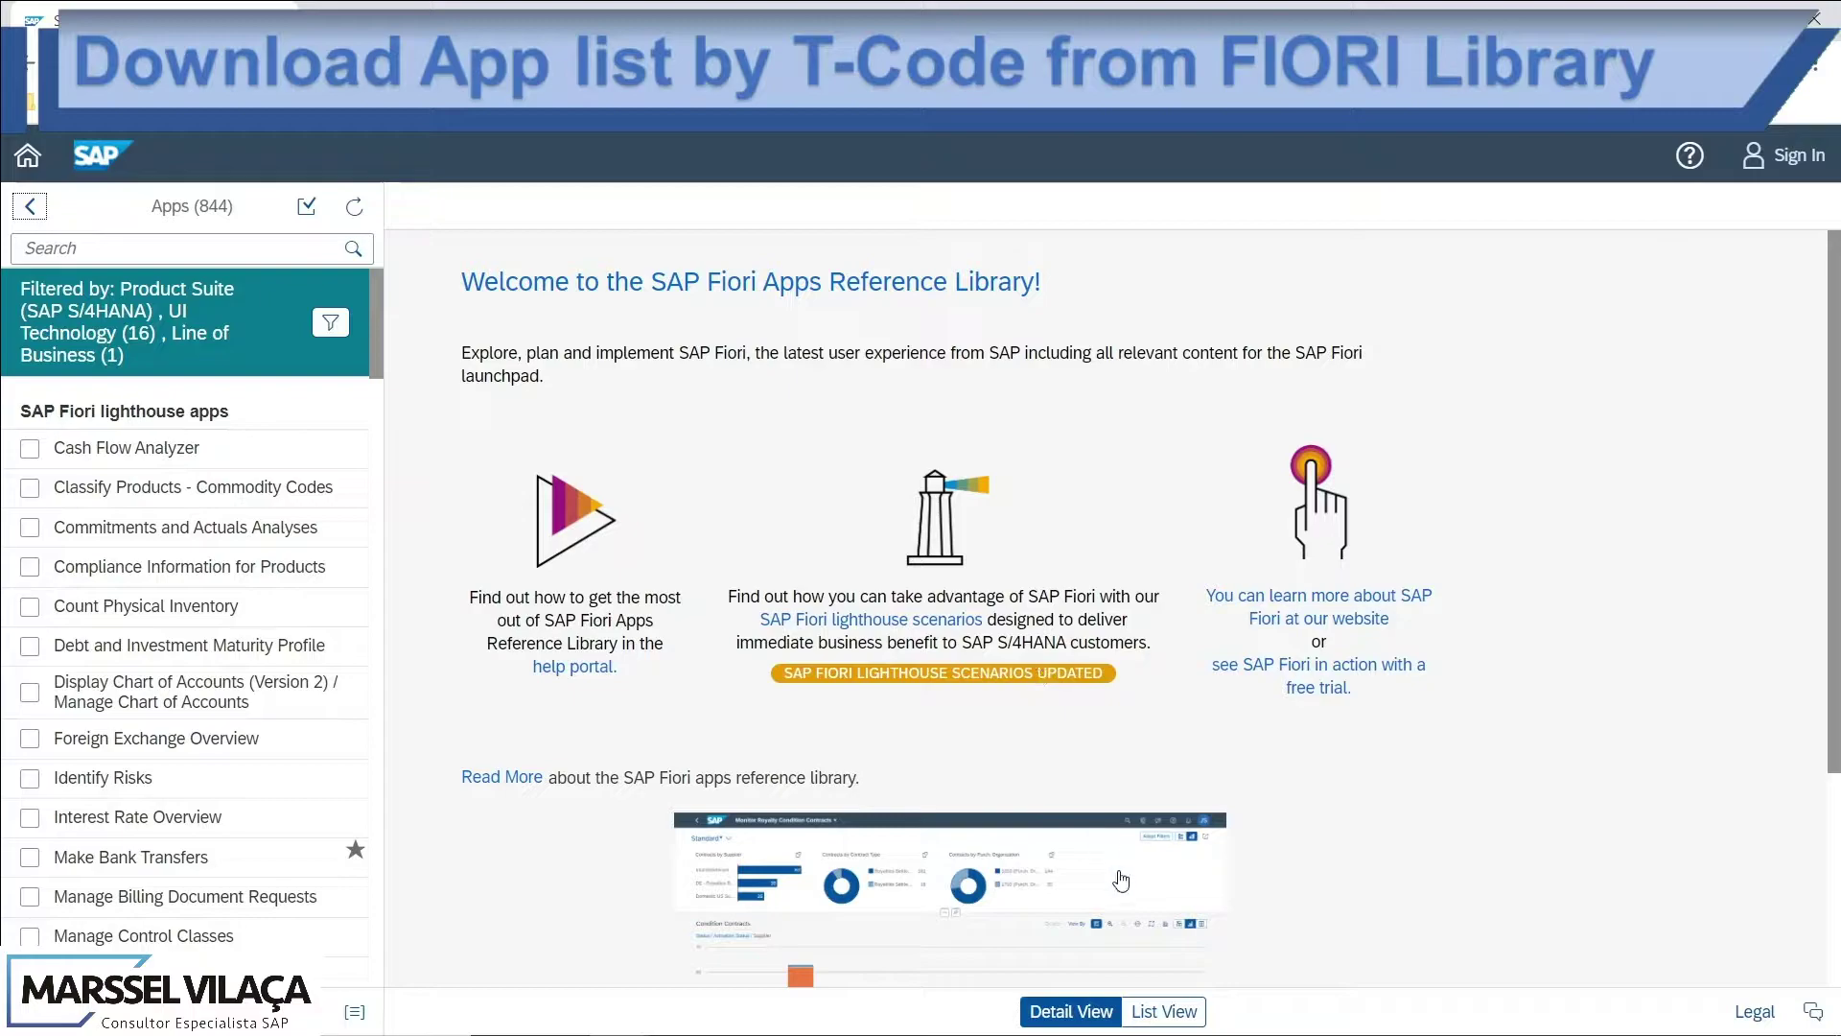
pyautogui.click(1163, 1013)
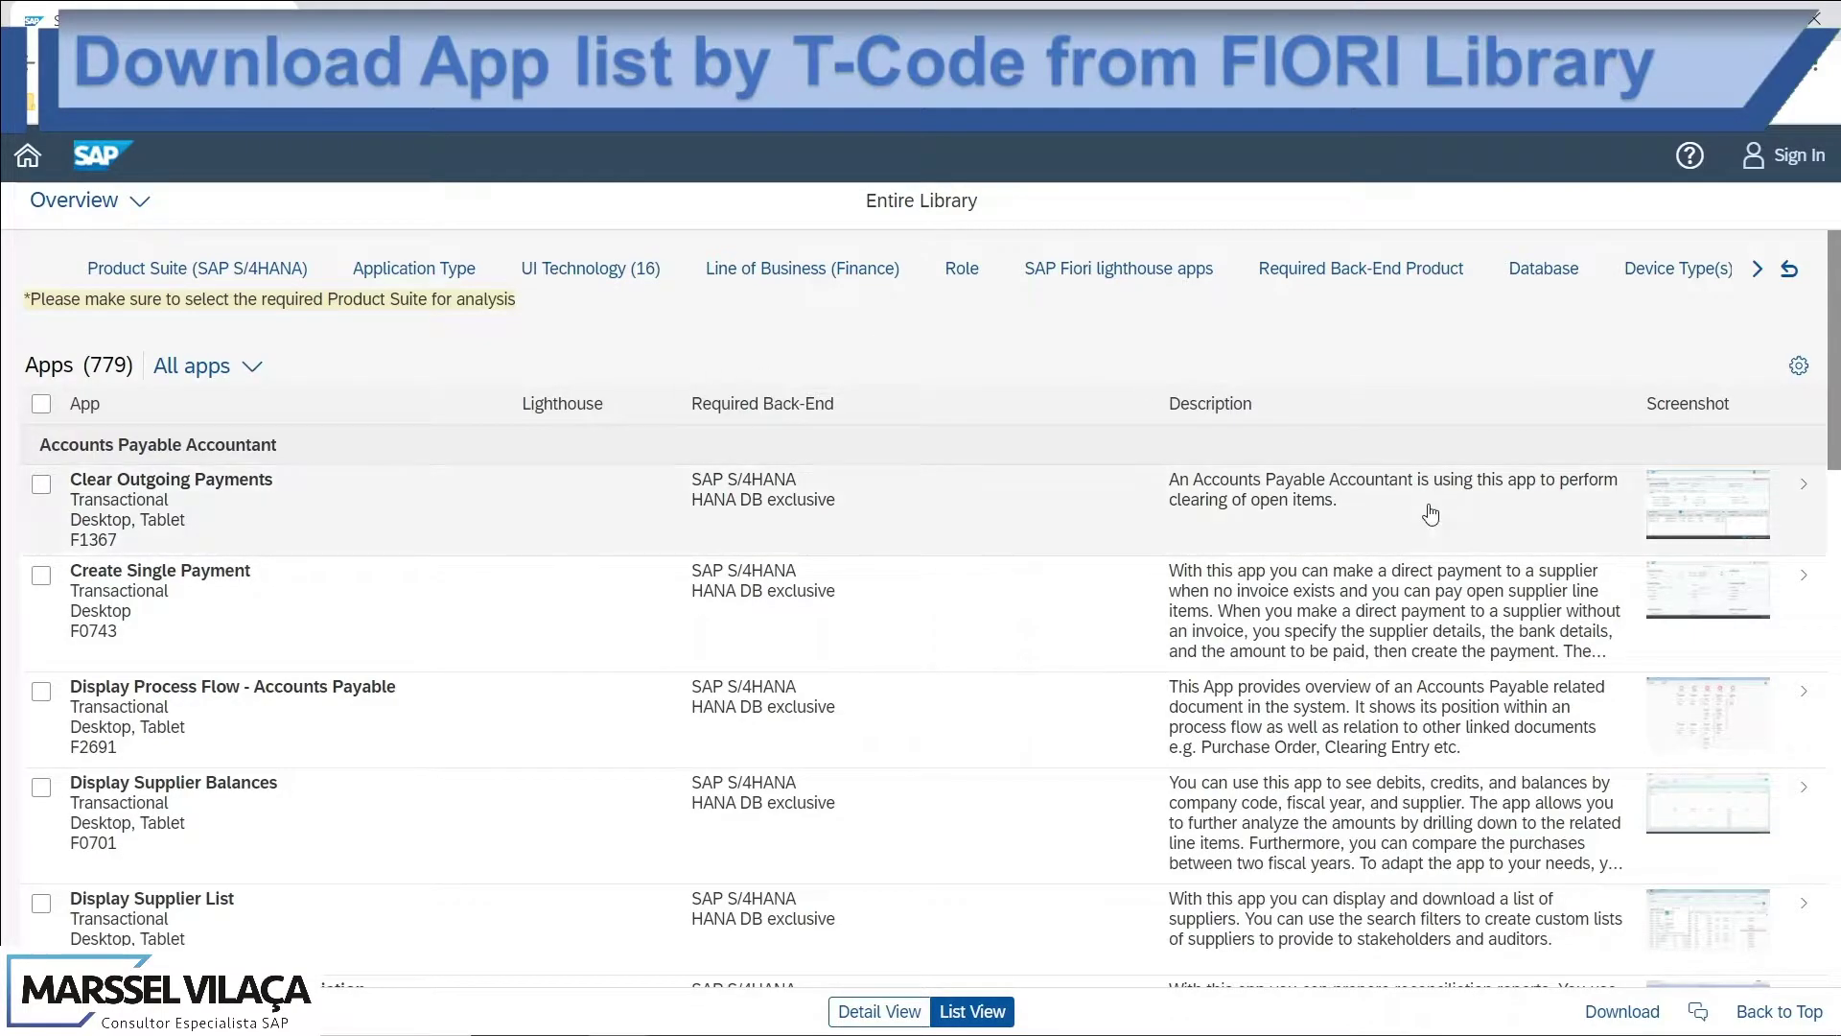
# Step: Limit the columns displayed in the app list to App and Transaction
pyautogui.click(1798, 369)
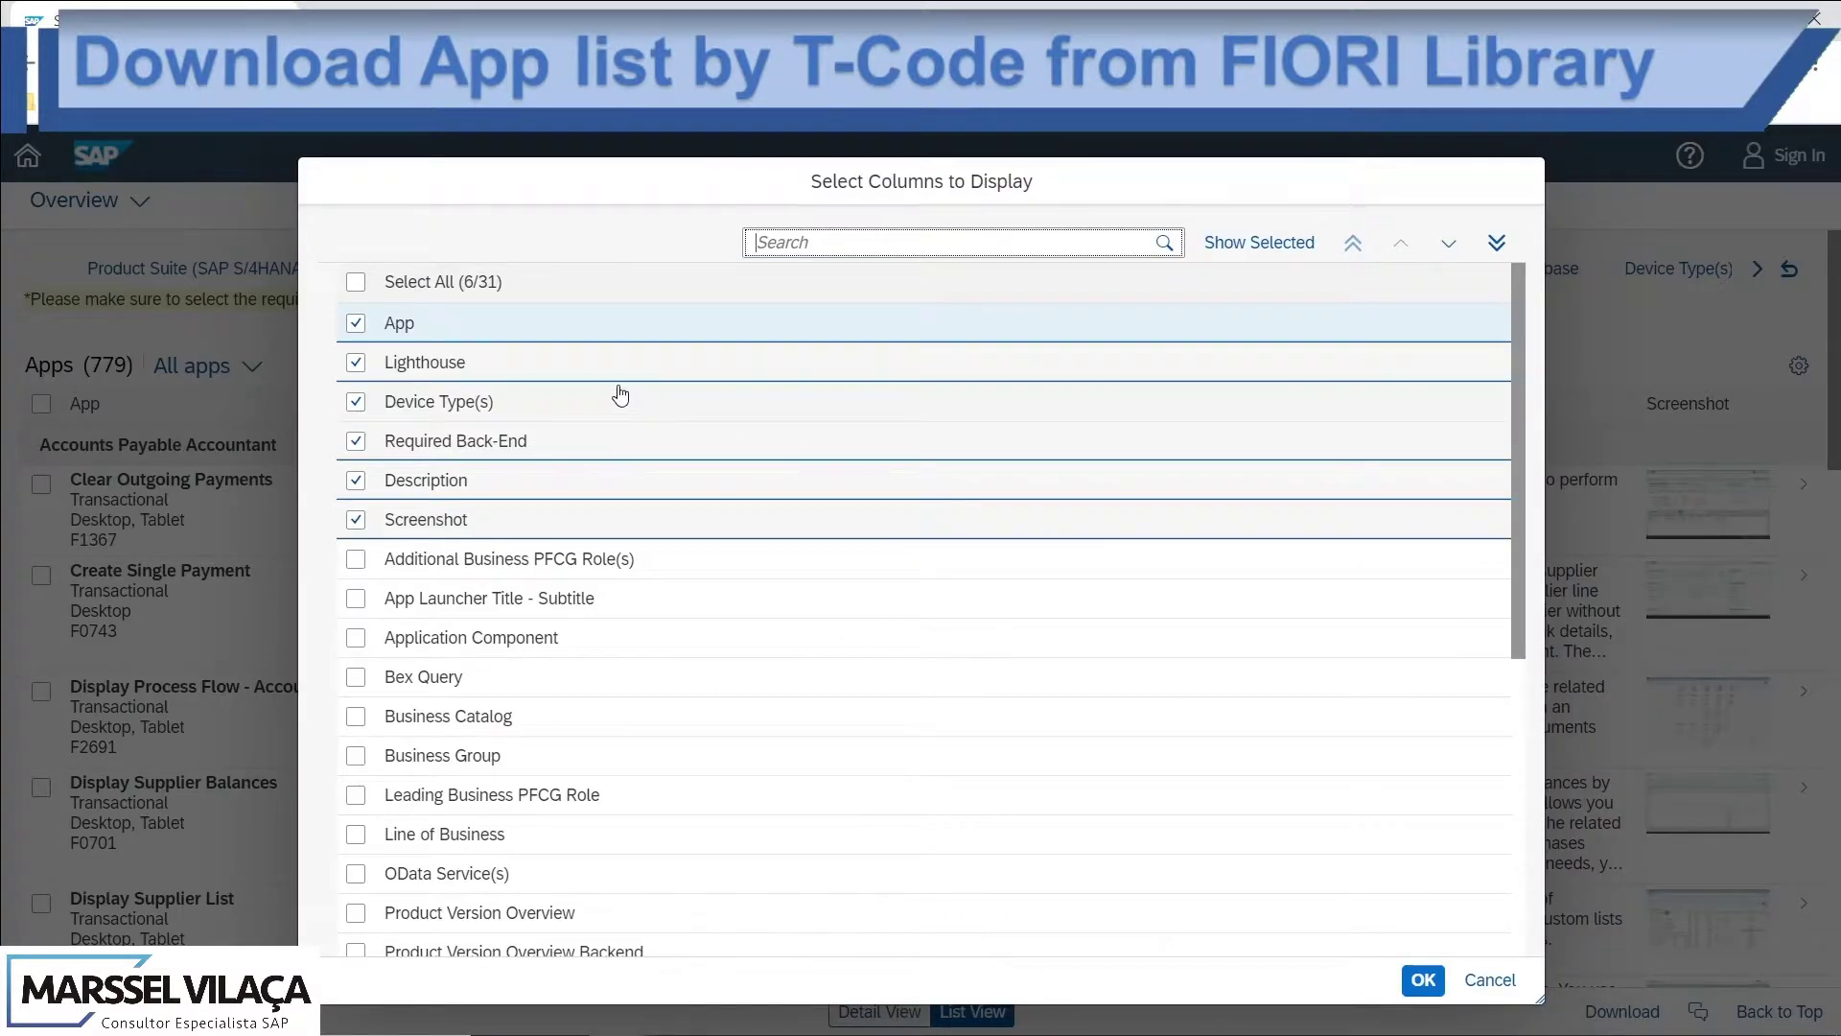
pyautogui.click(355, 281)
pyautogui.click(356, 283)
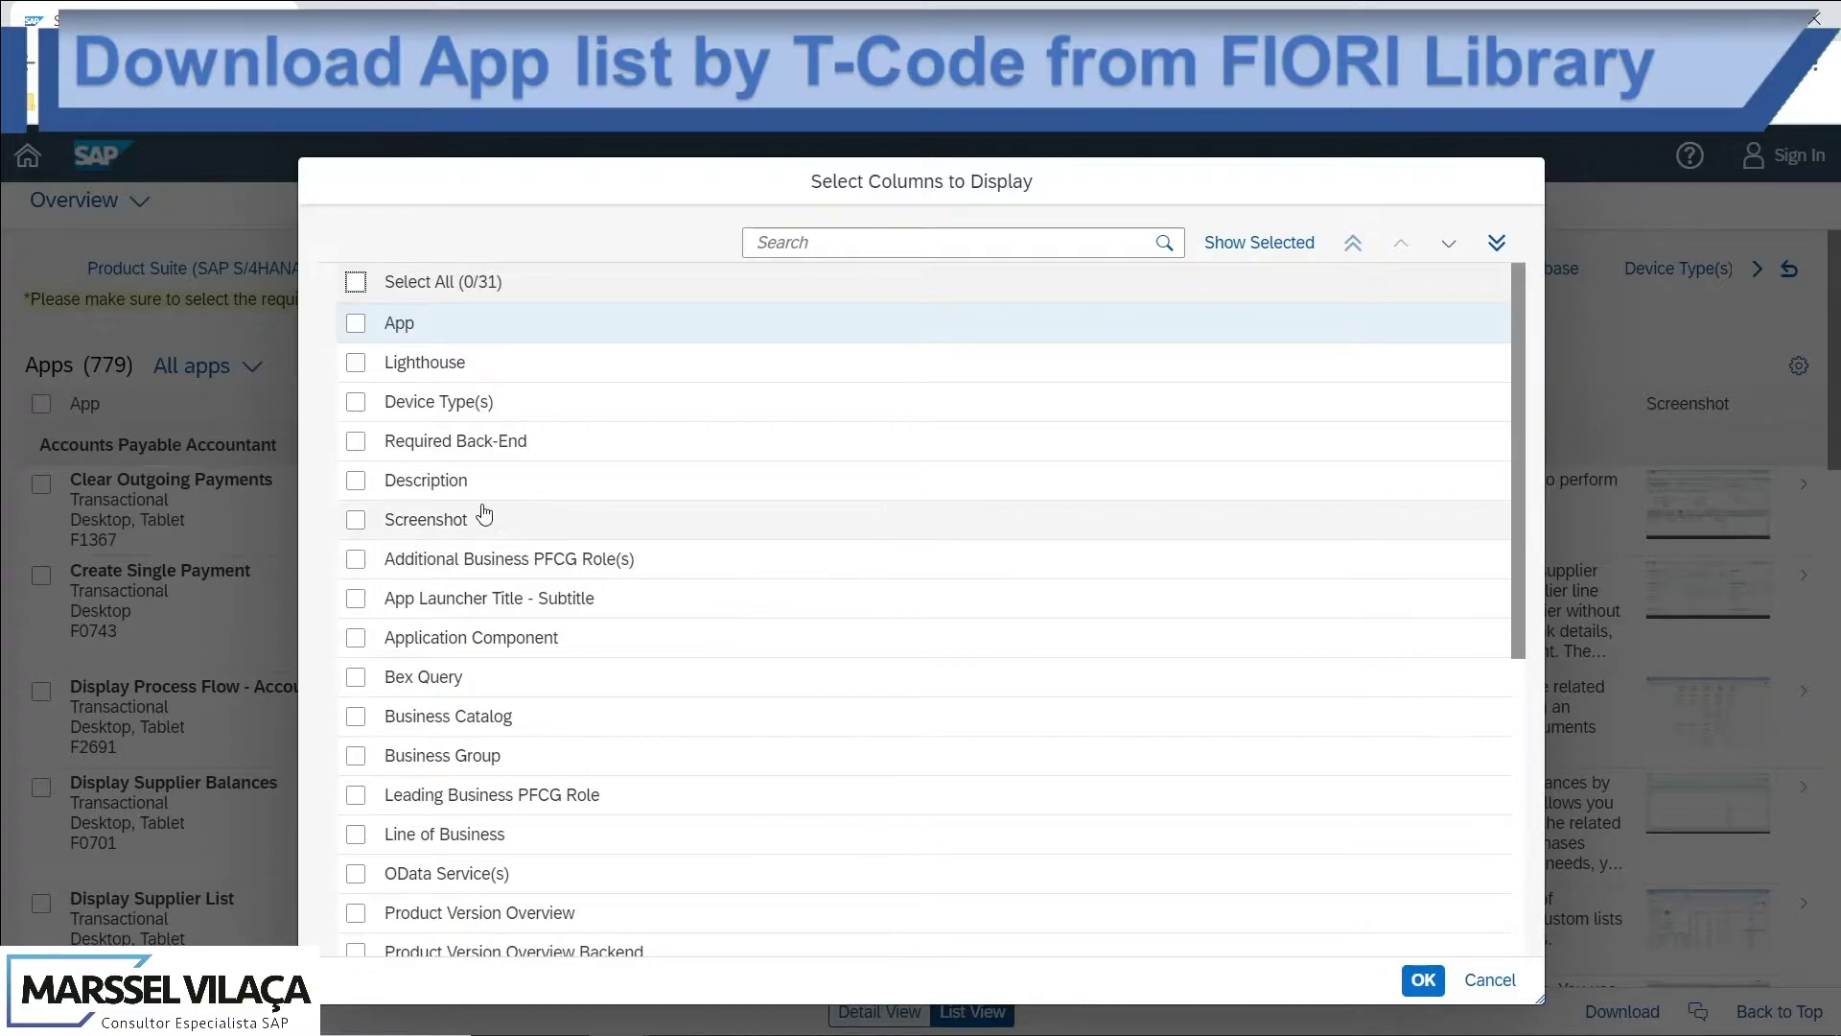
pyautogui.click(355, 282)
pyautogui.click(356, 282)
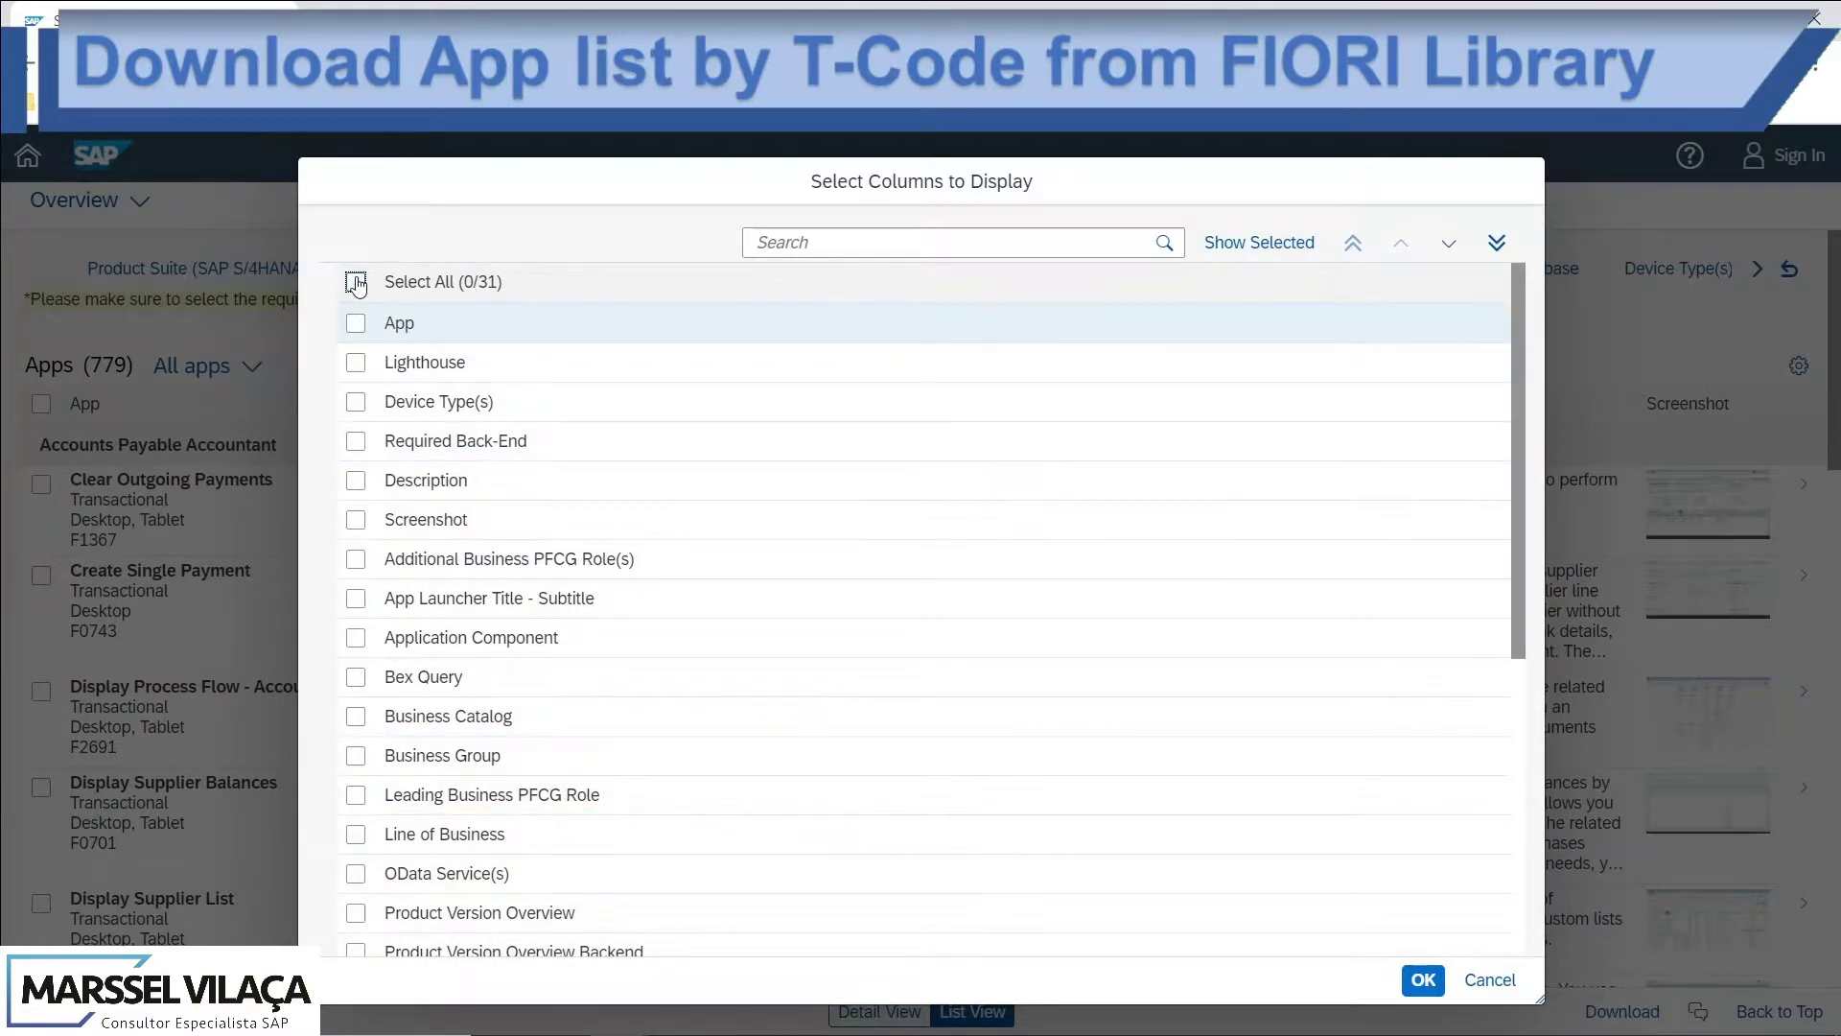
pyautogui.click(356, 323)
pyautogui.click(755, 241)
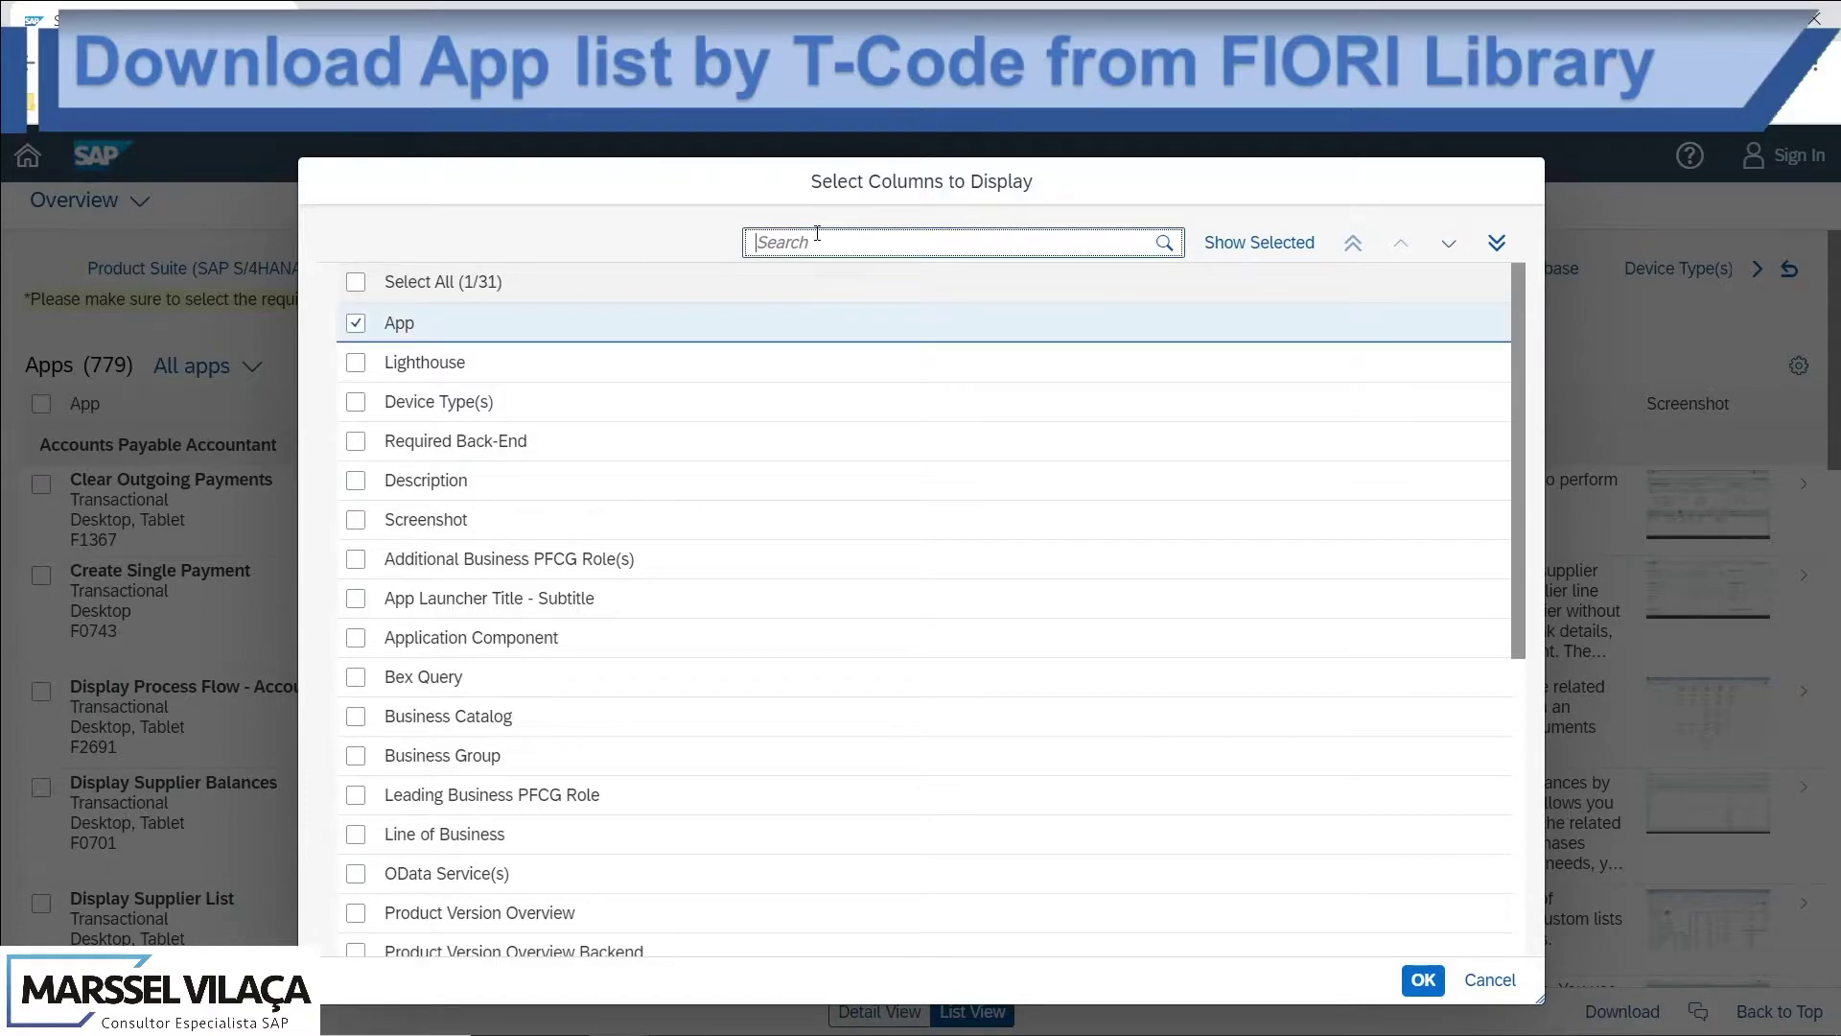
pyautogui.write('tra')
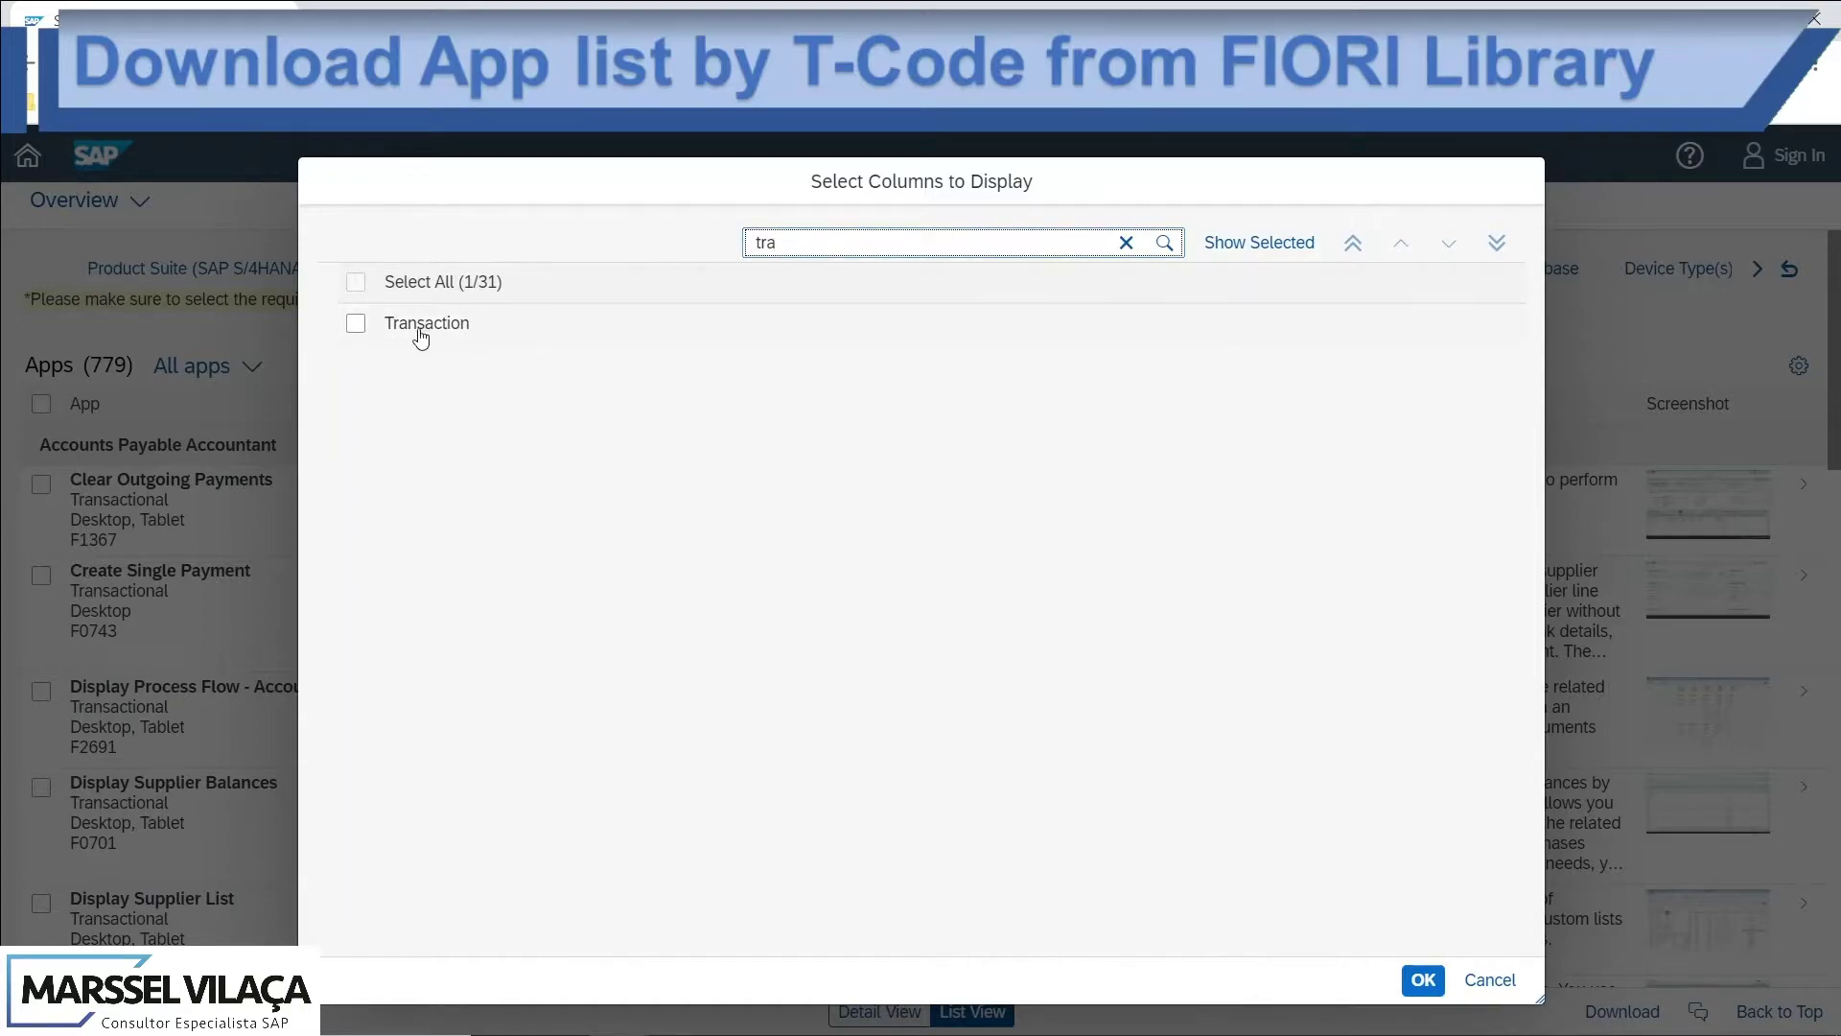
pyautogui.click(356, 323)
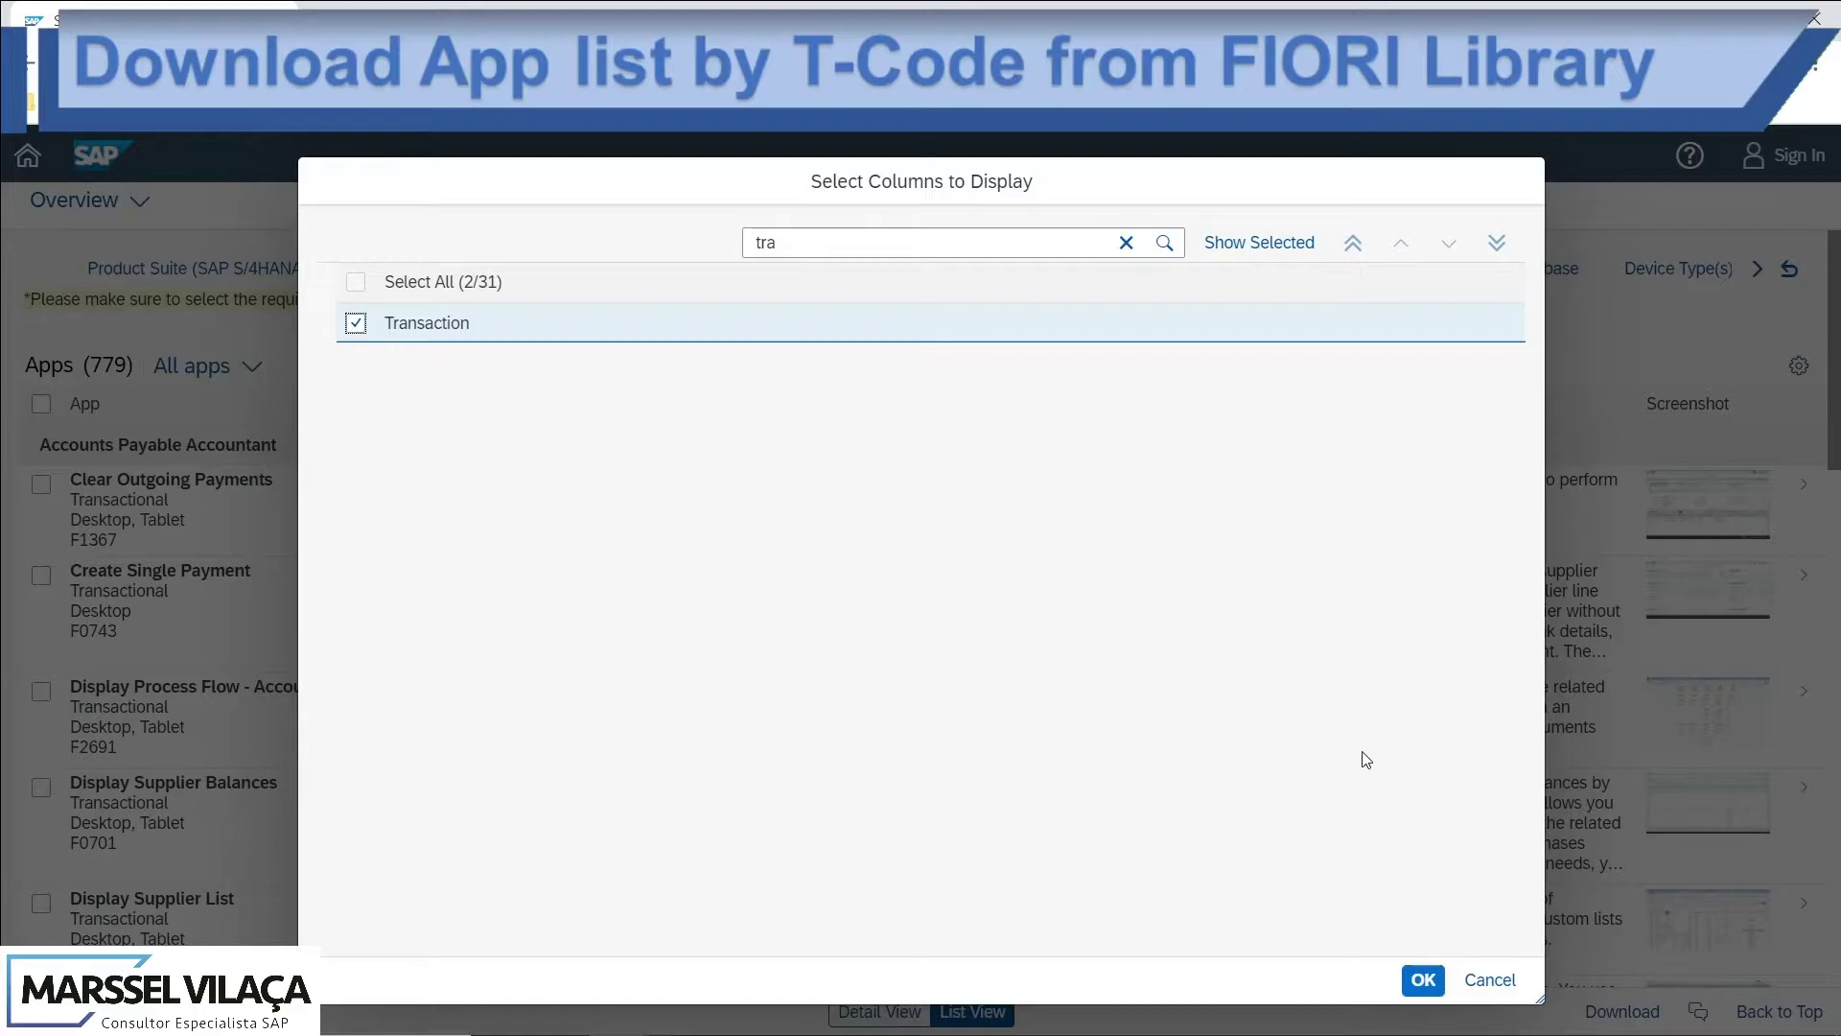
pyautogui.click(1422, 979)
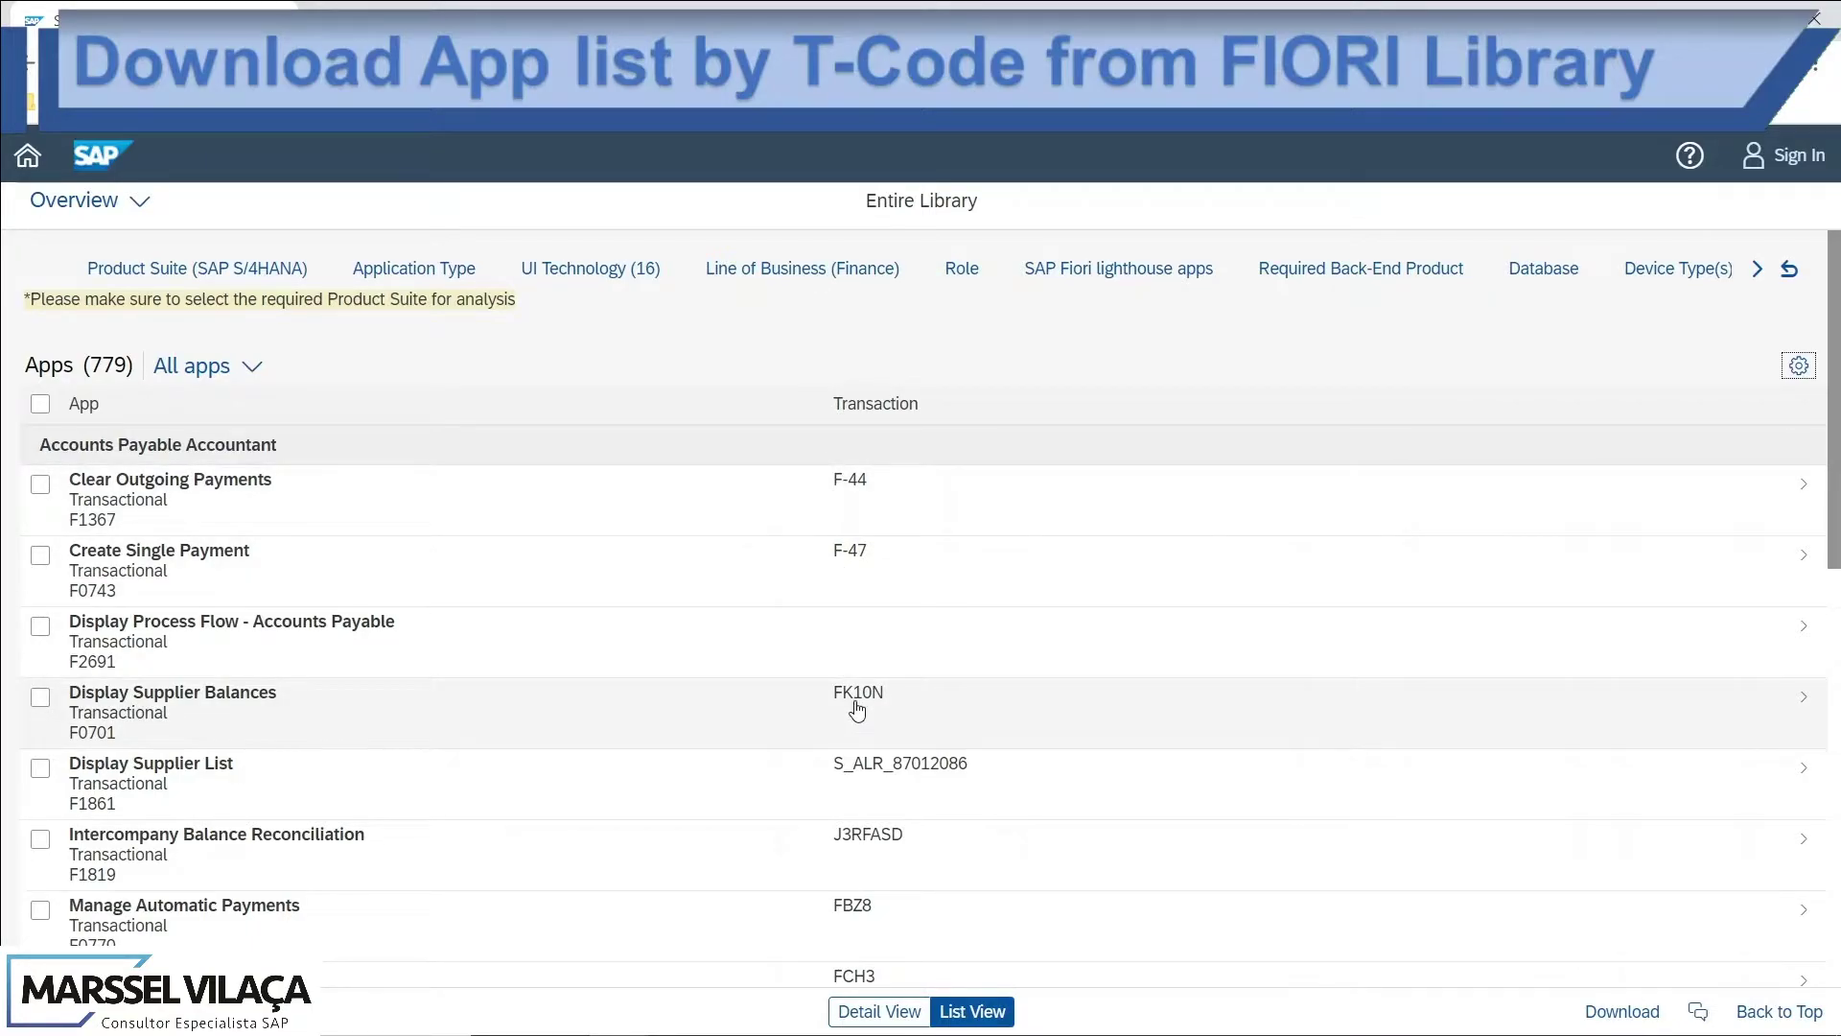
# Step: Download the app list to the Downloads folder as a comma-separated file named Excel, and open the file in Excel
pyautogui.scroll(-1, 857, 709)
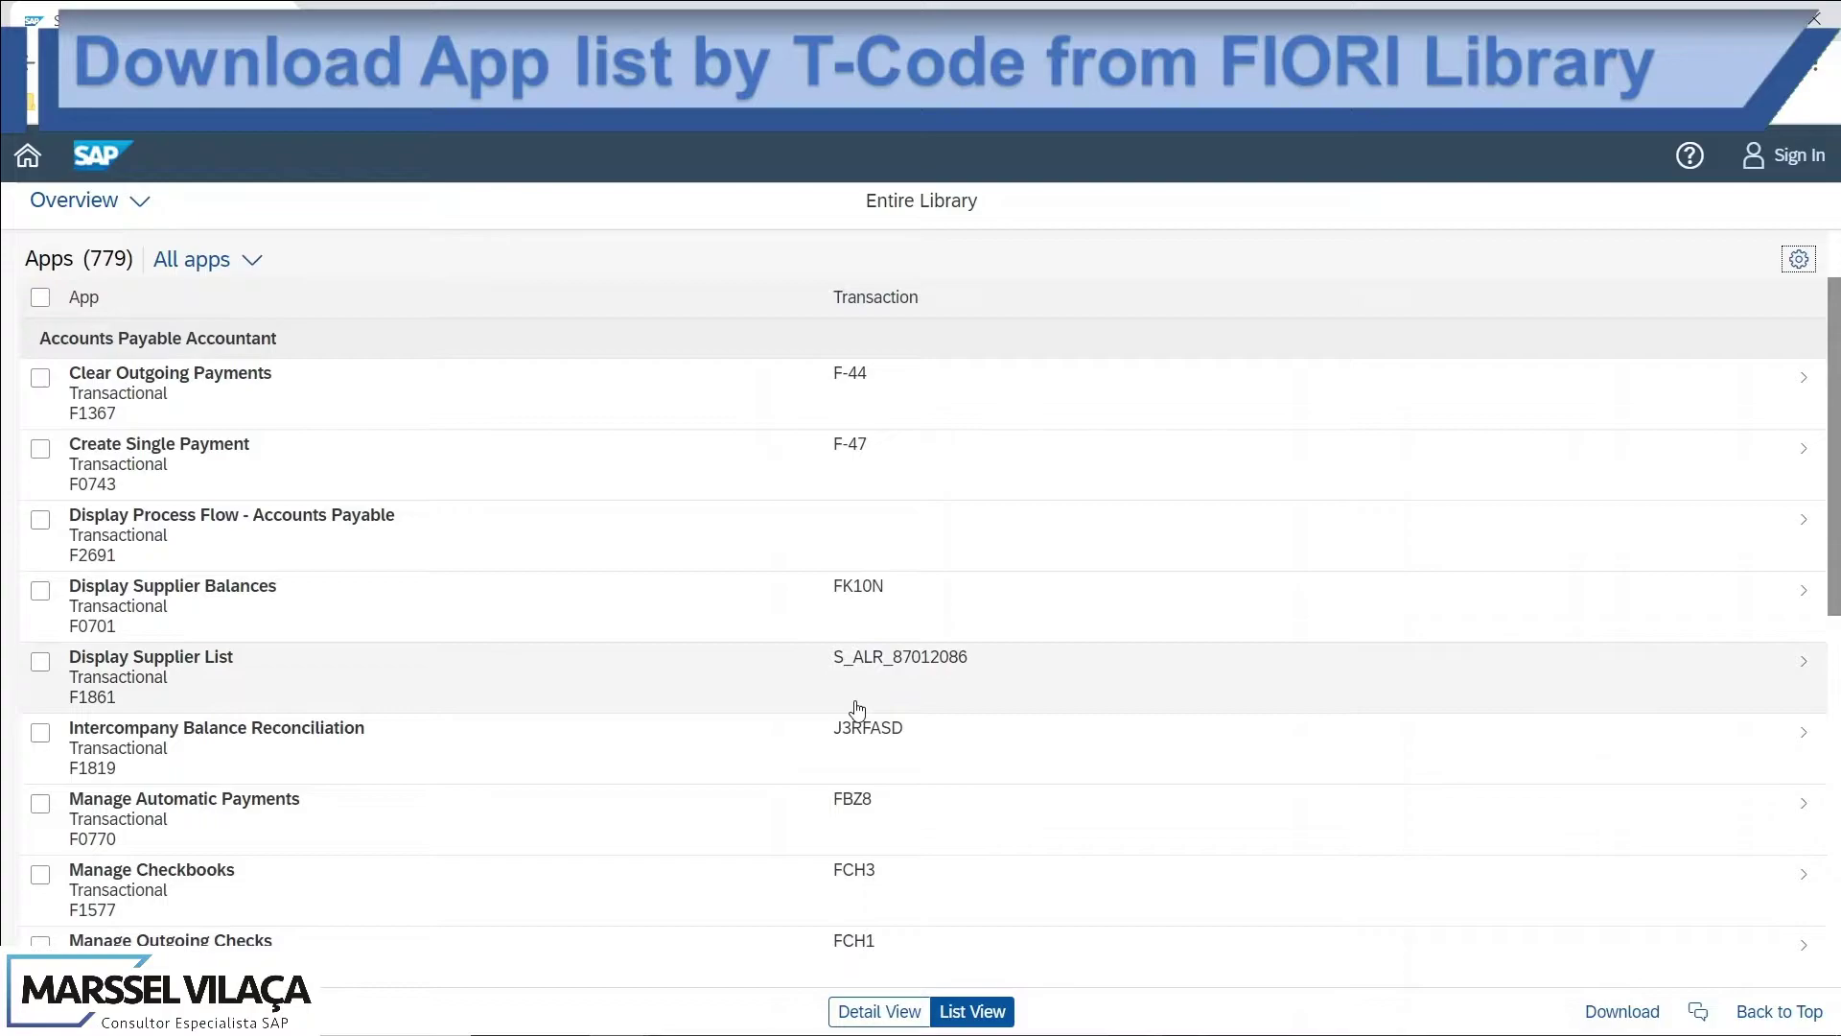
pyautogui.scroll(-1, 857, 710)
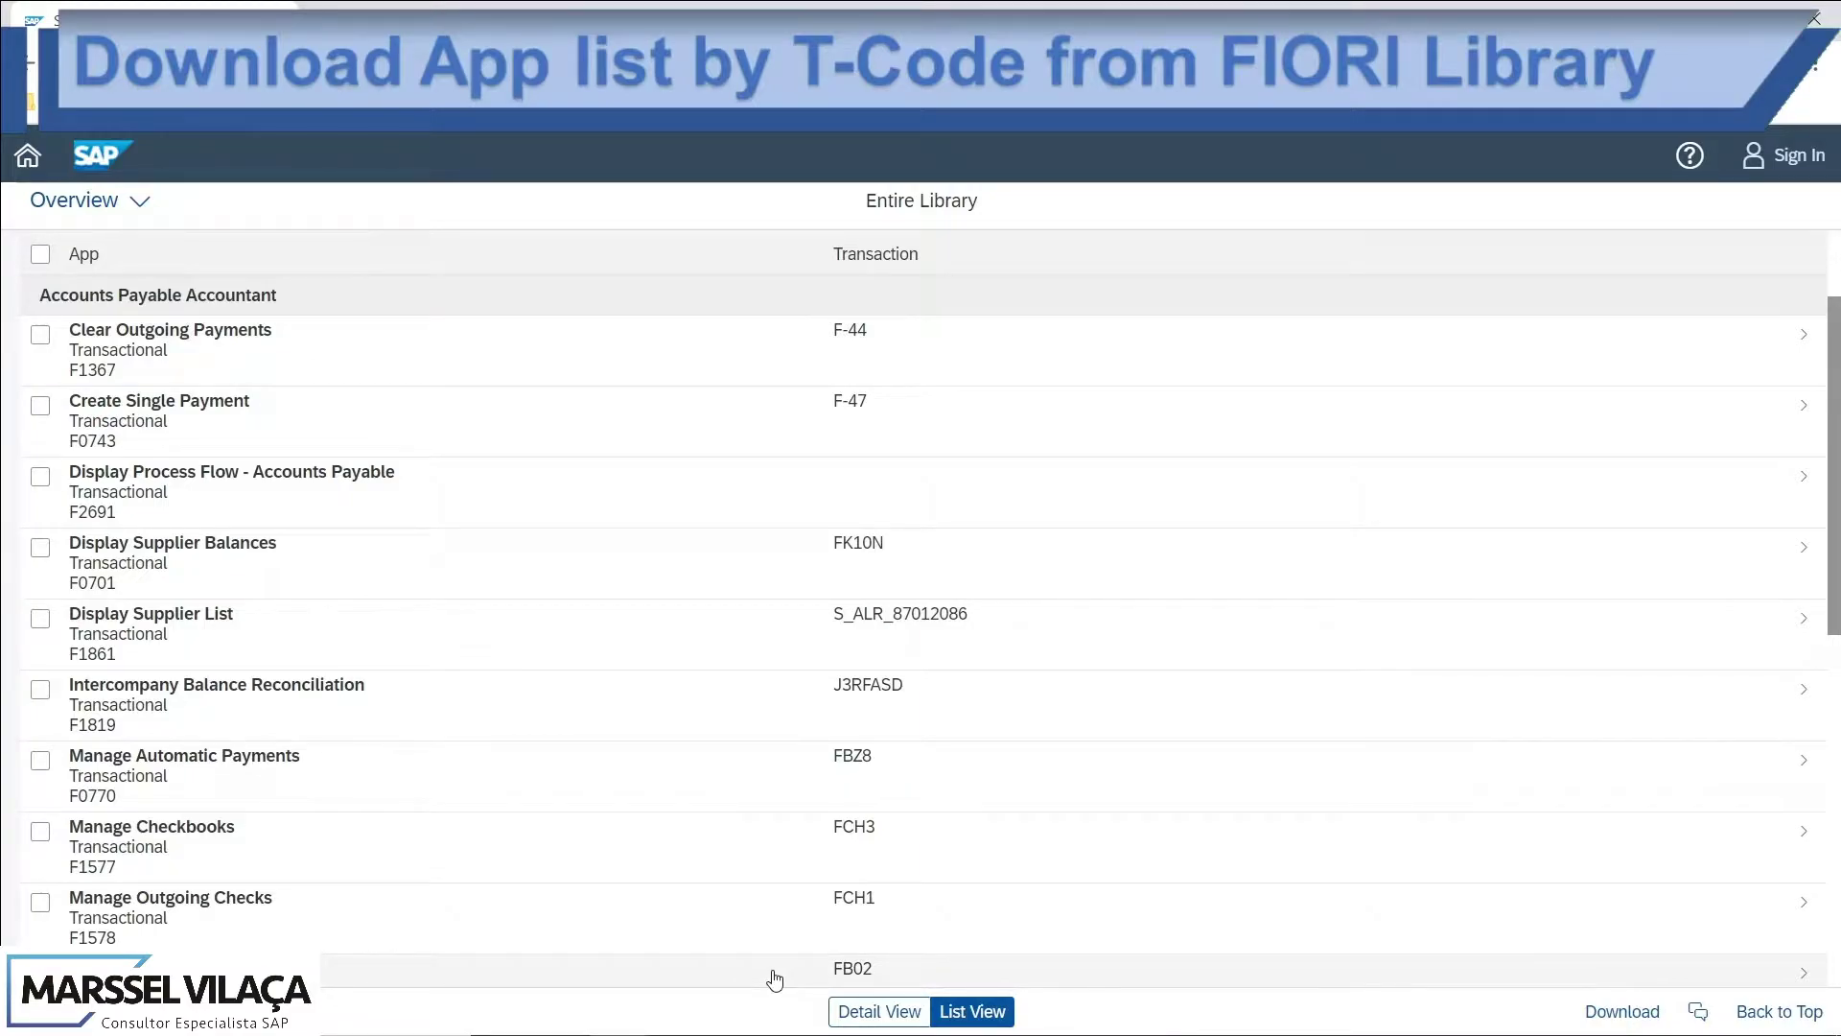
pyautogui.scroll(-2, 775, 980)
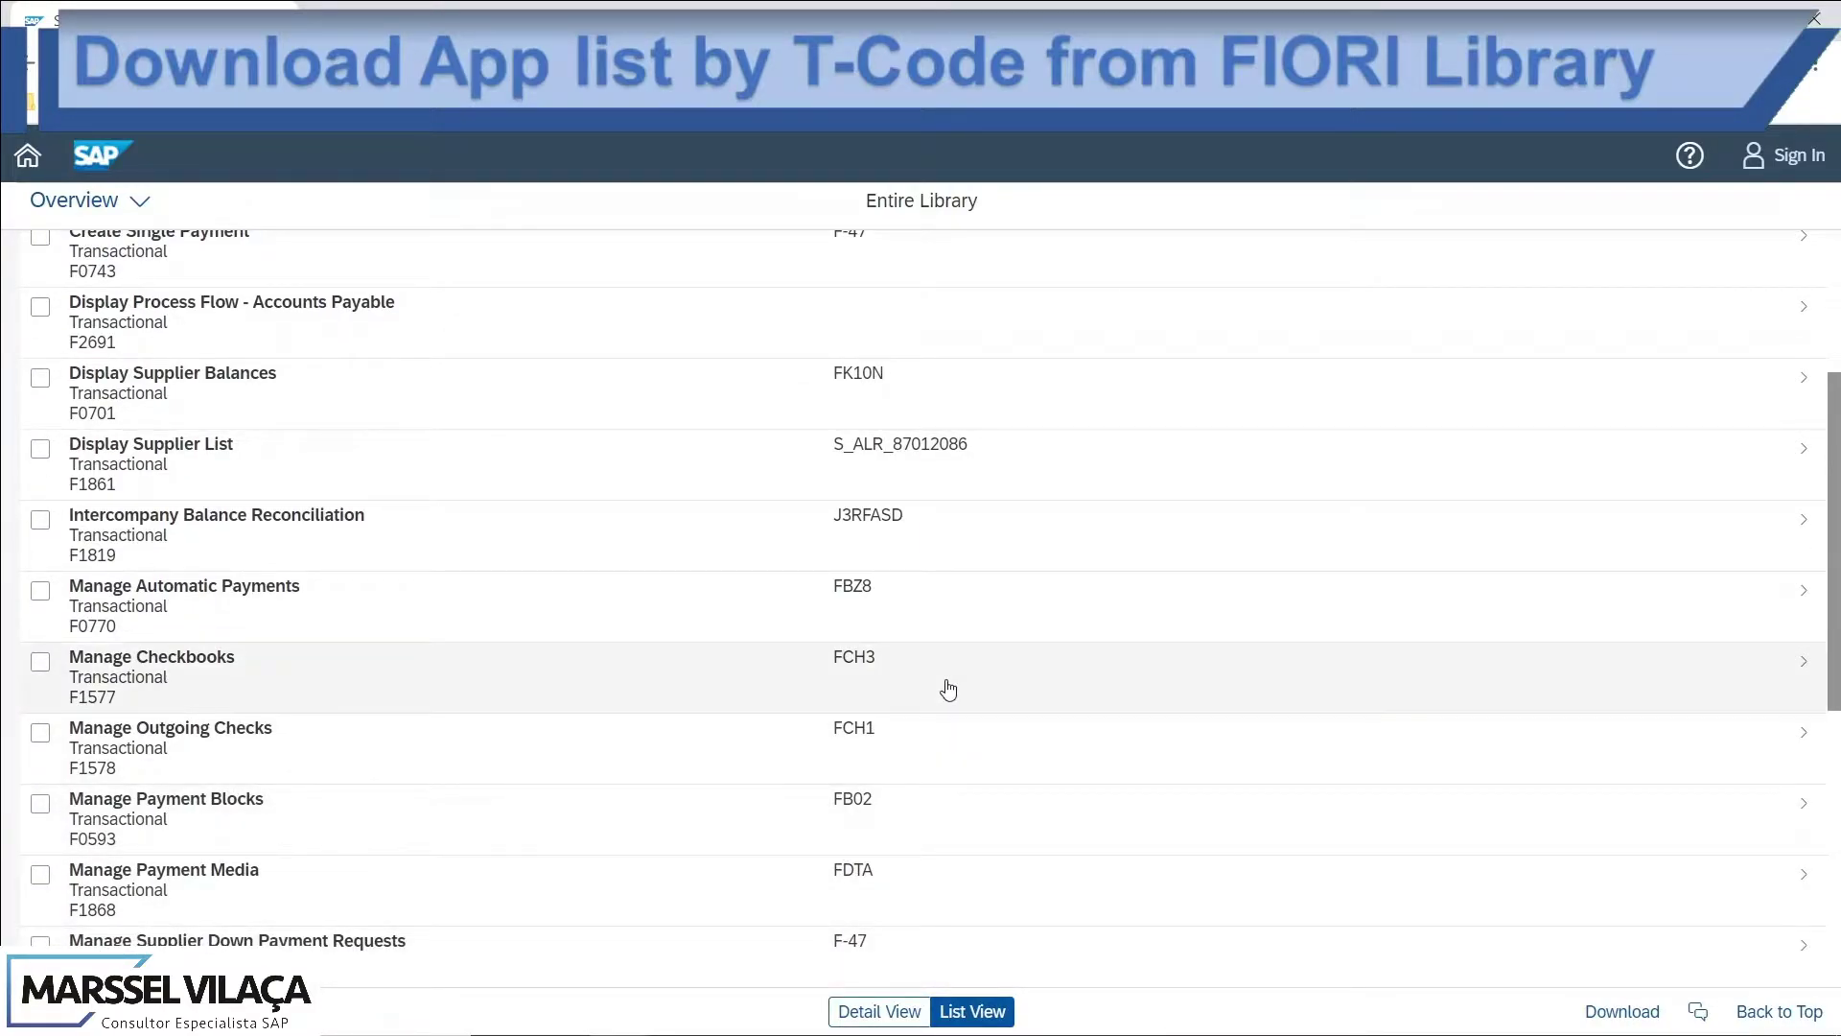
pyautogui.scroll(-6, 948, 688)
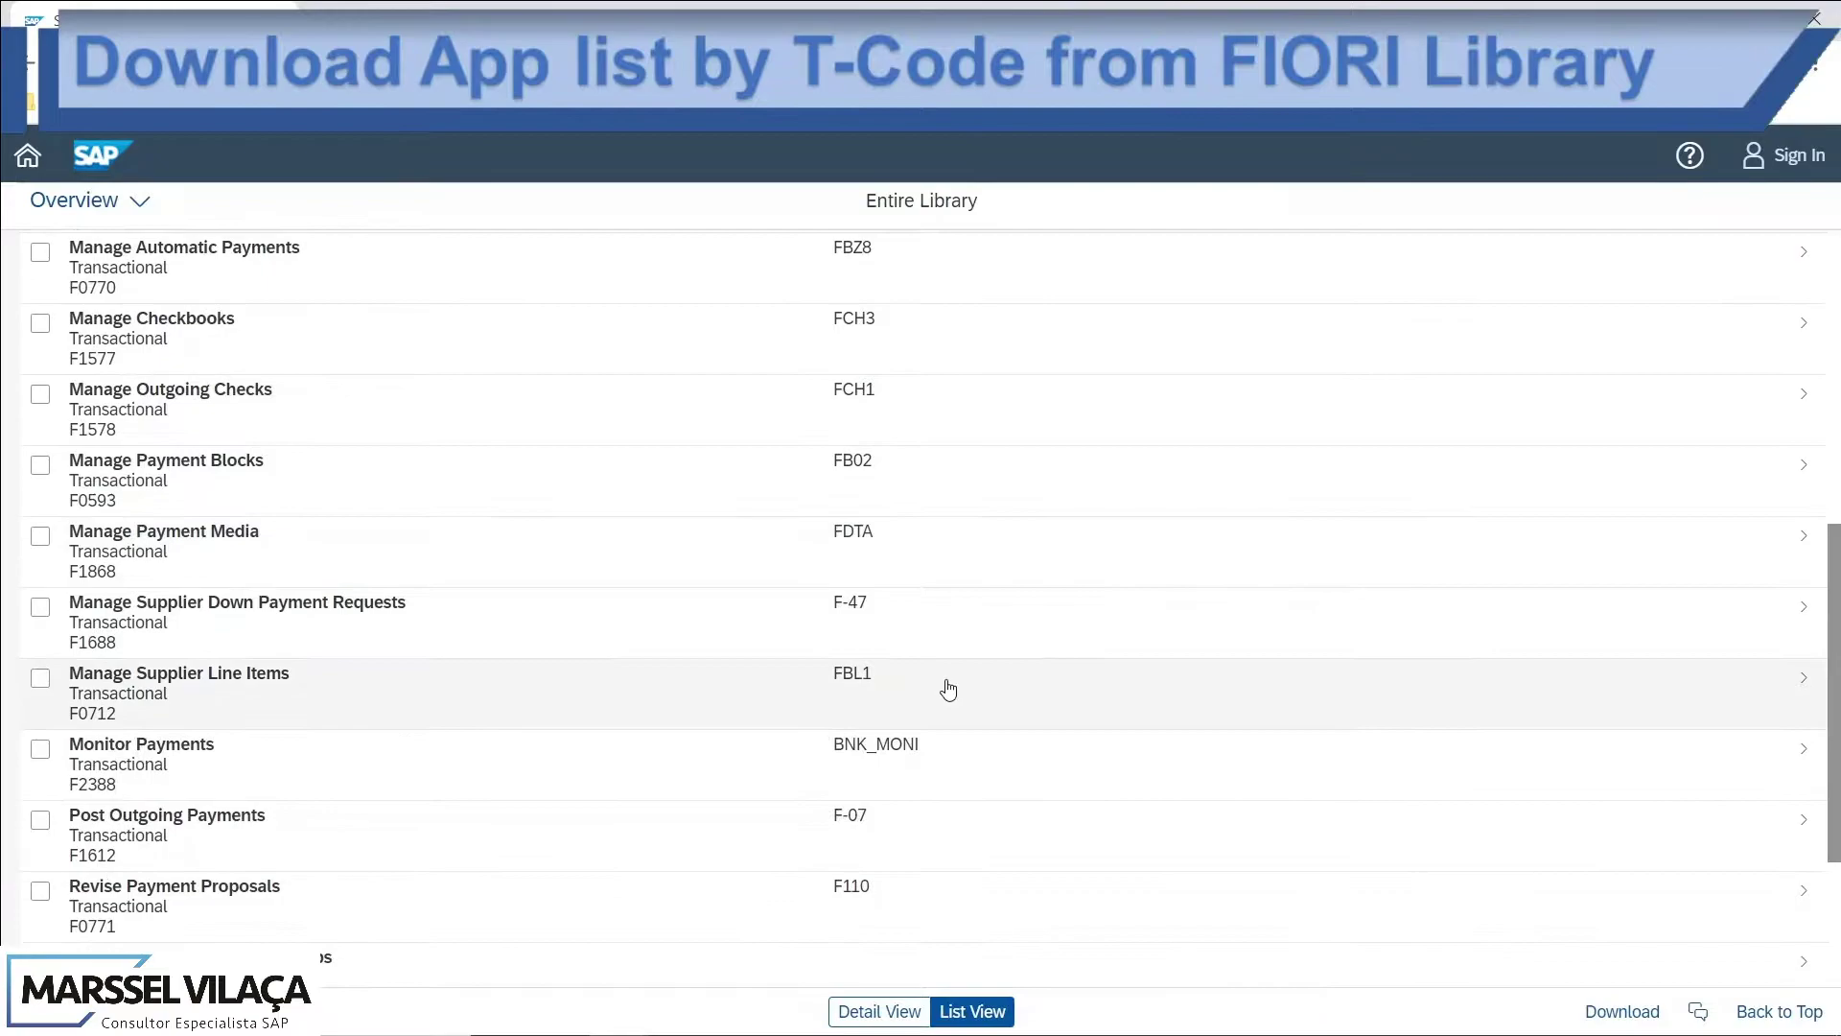
pyautogui.scroll(-1, 948, 688)
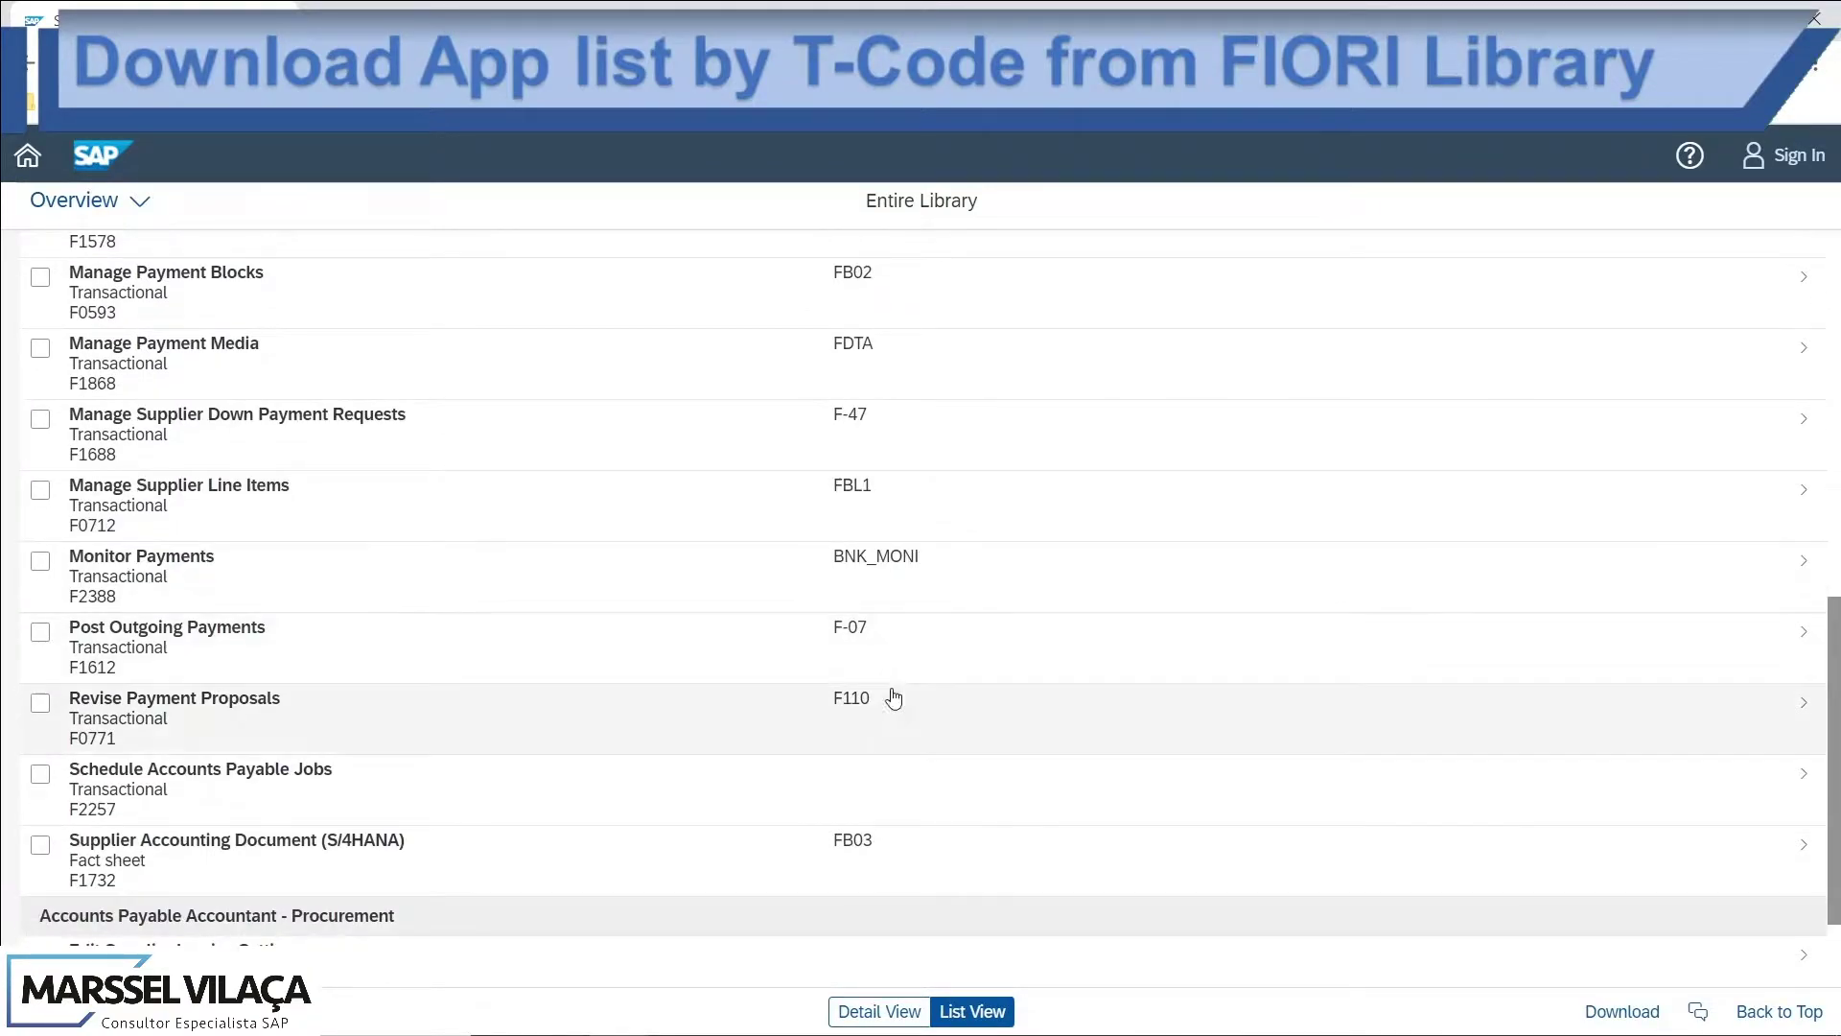
pyautogui.click(903, 687)
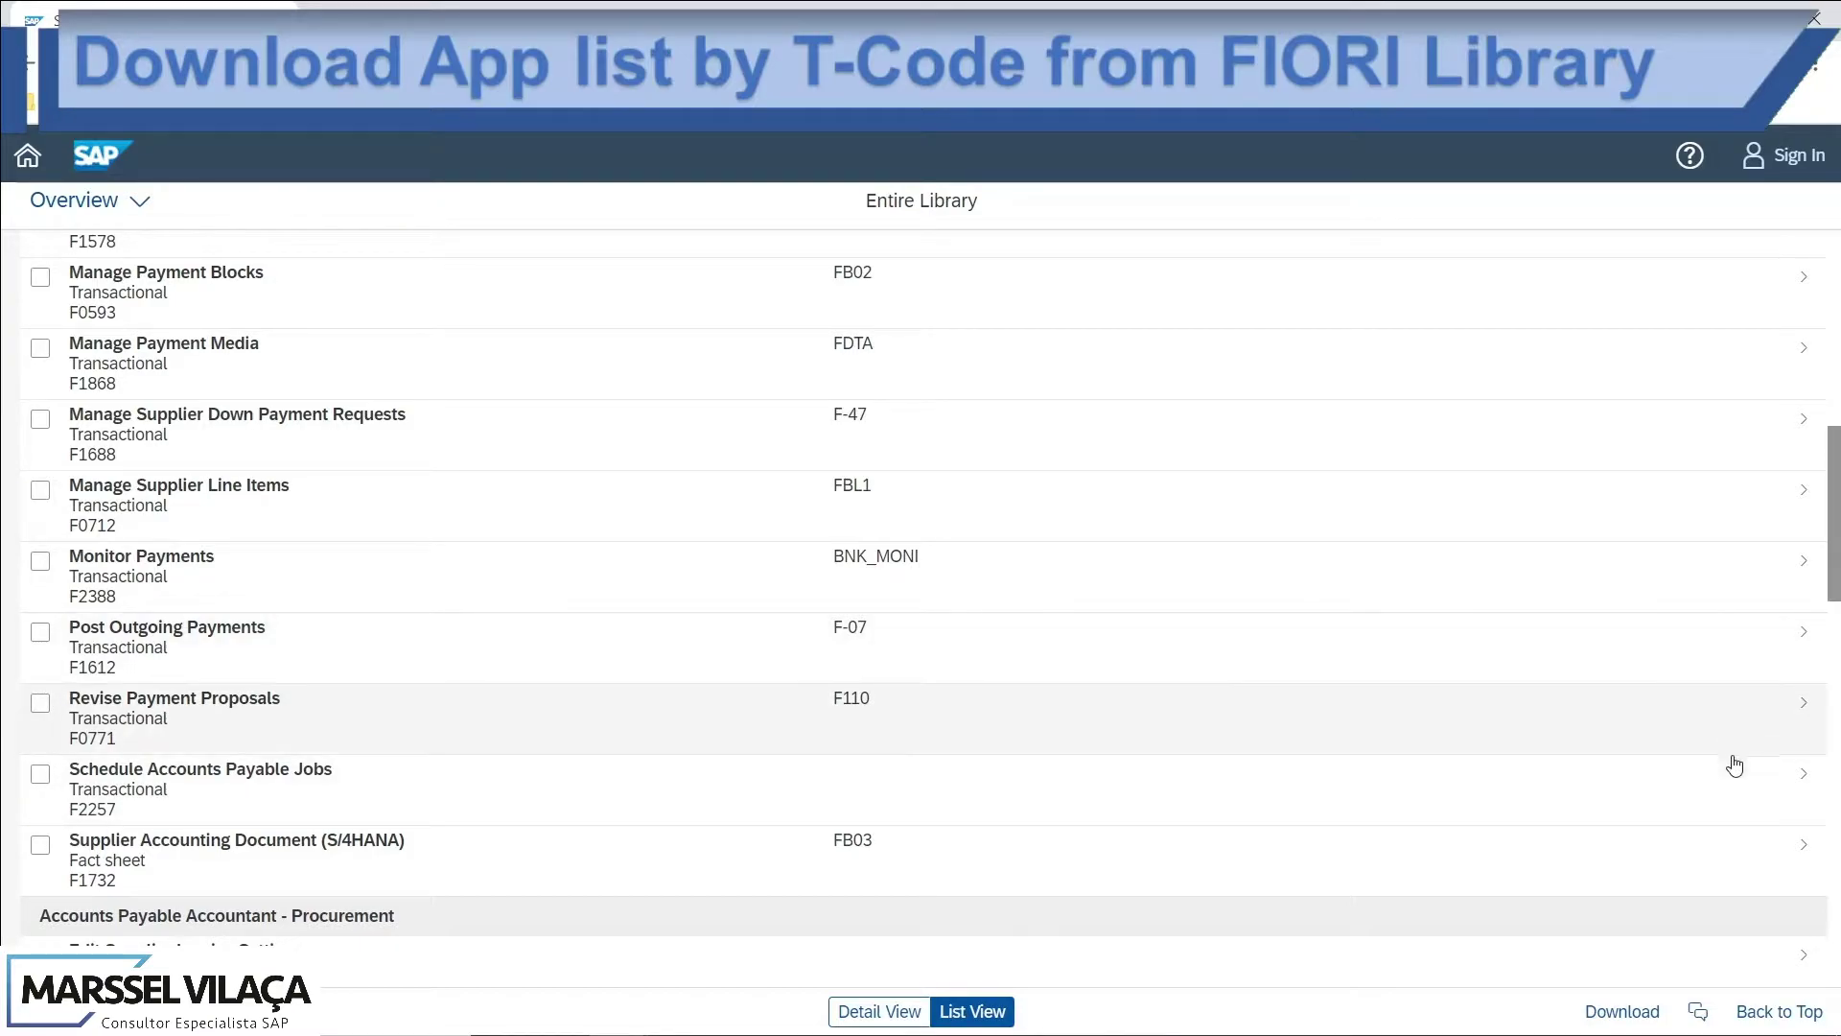
pyautogui.click(1613, 1016)
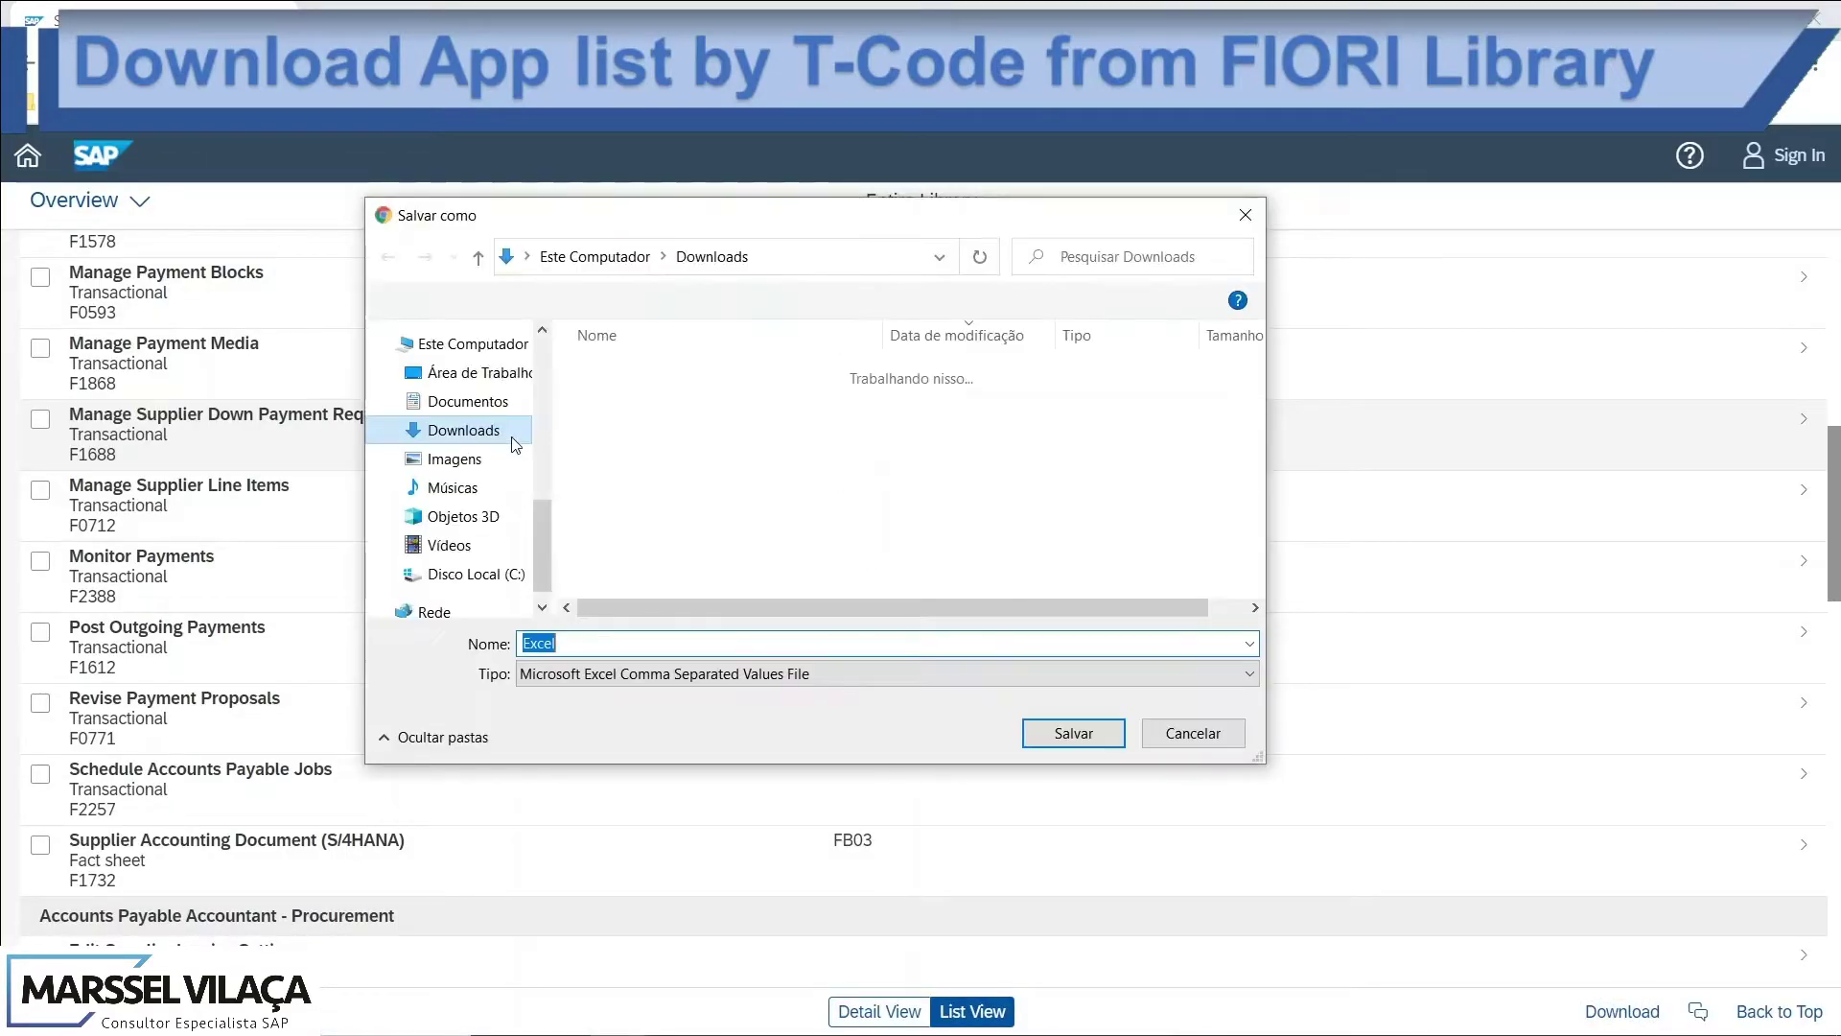
pyautogui.click(1091, 733)
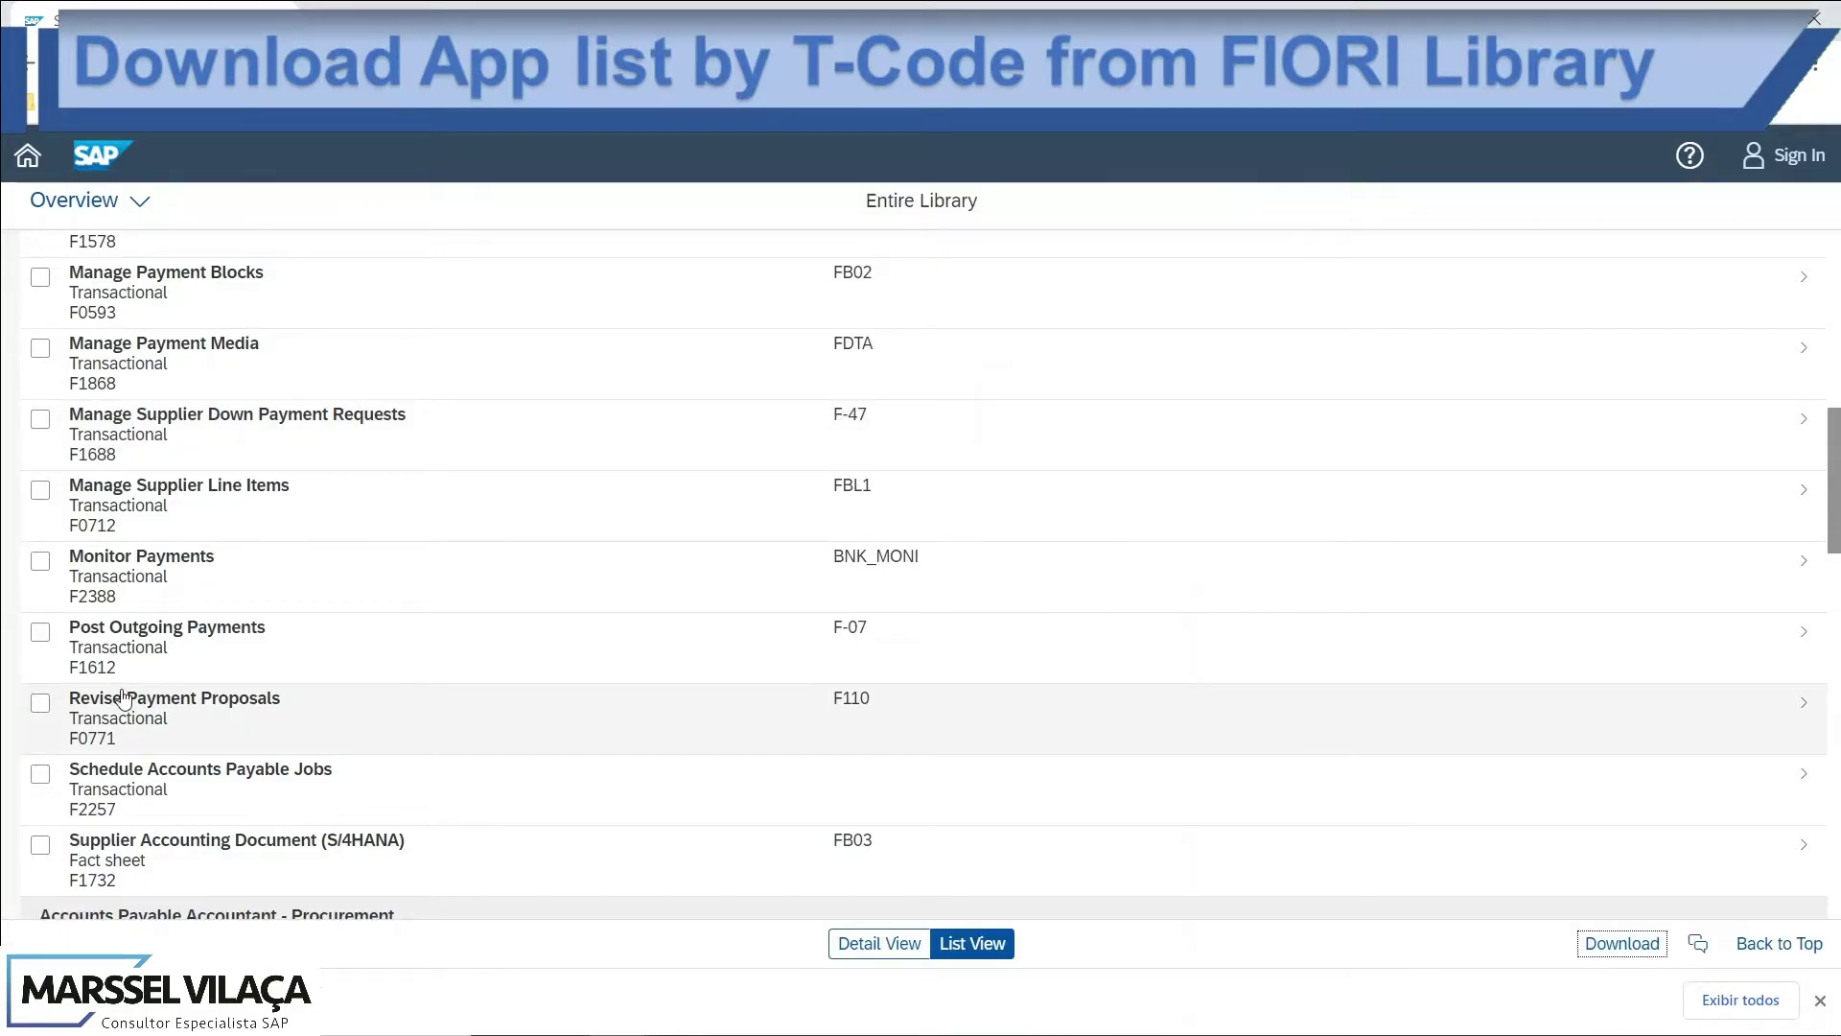
pyautogui.click(225, 1000)
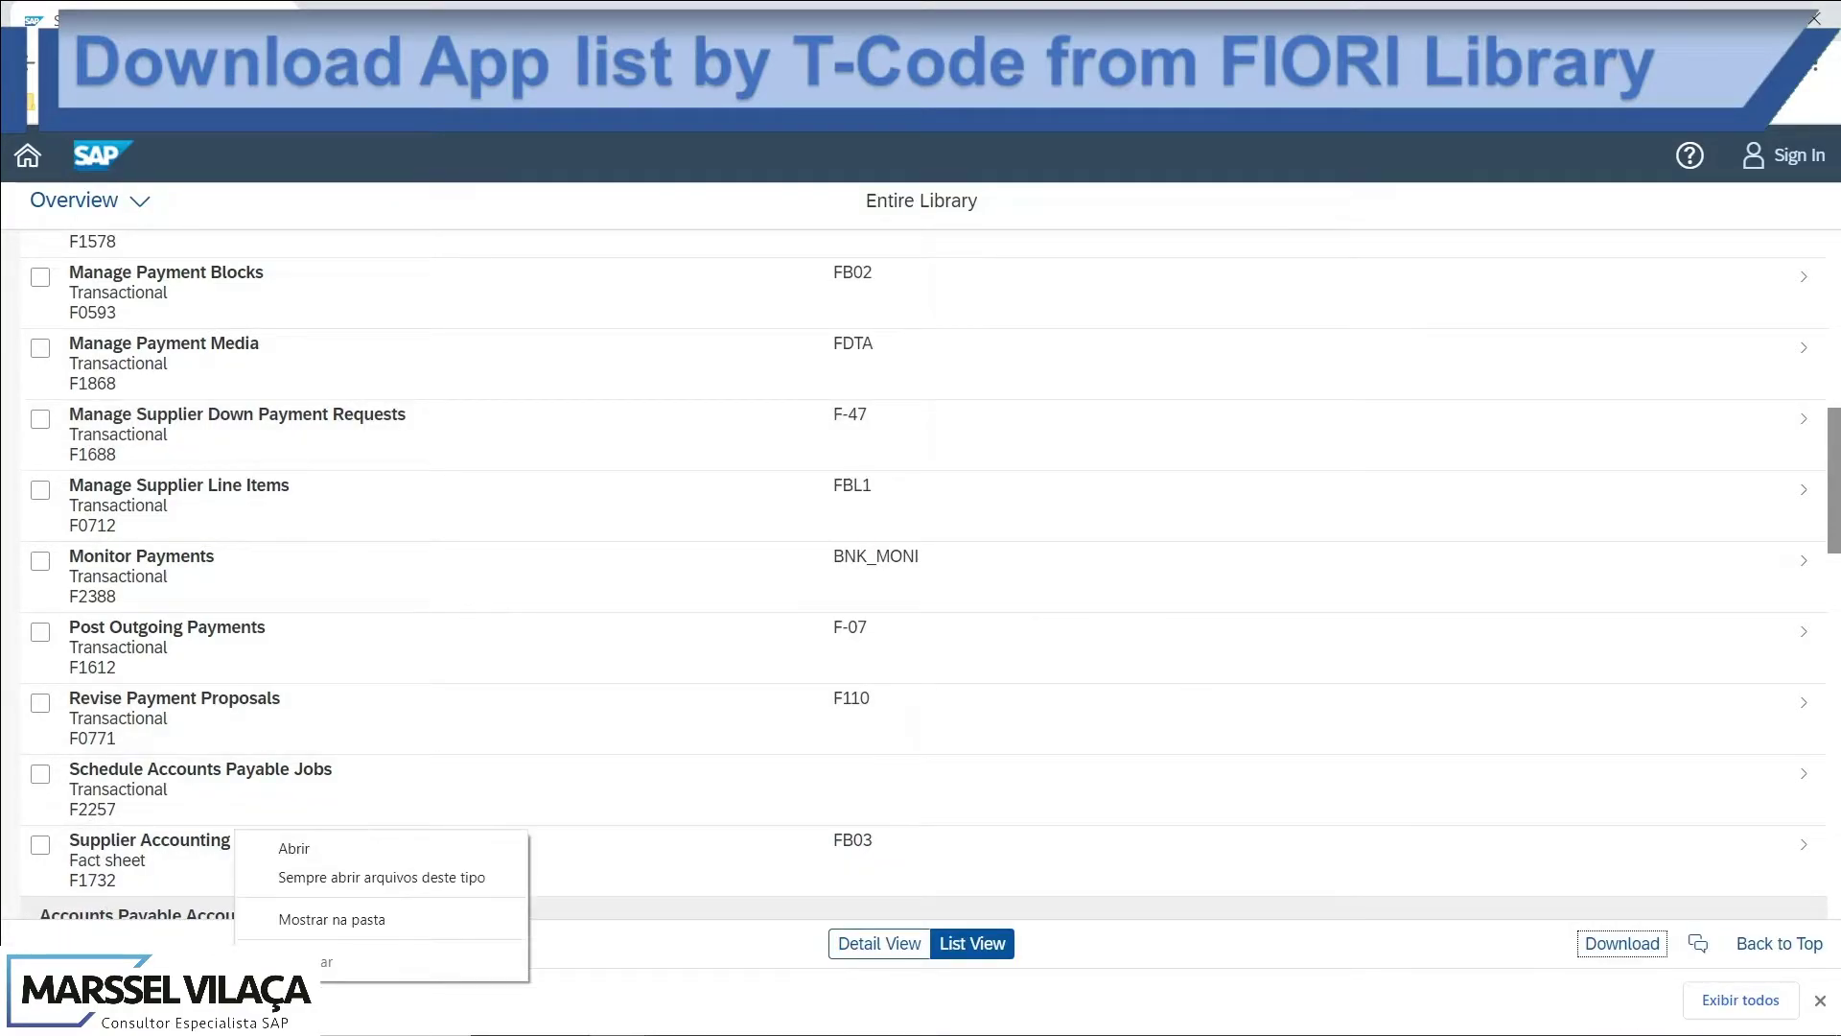
pyautogui.click(312, 850)
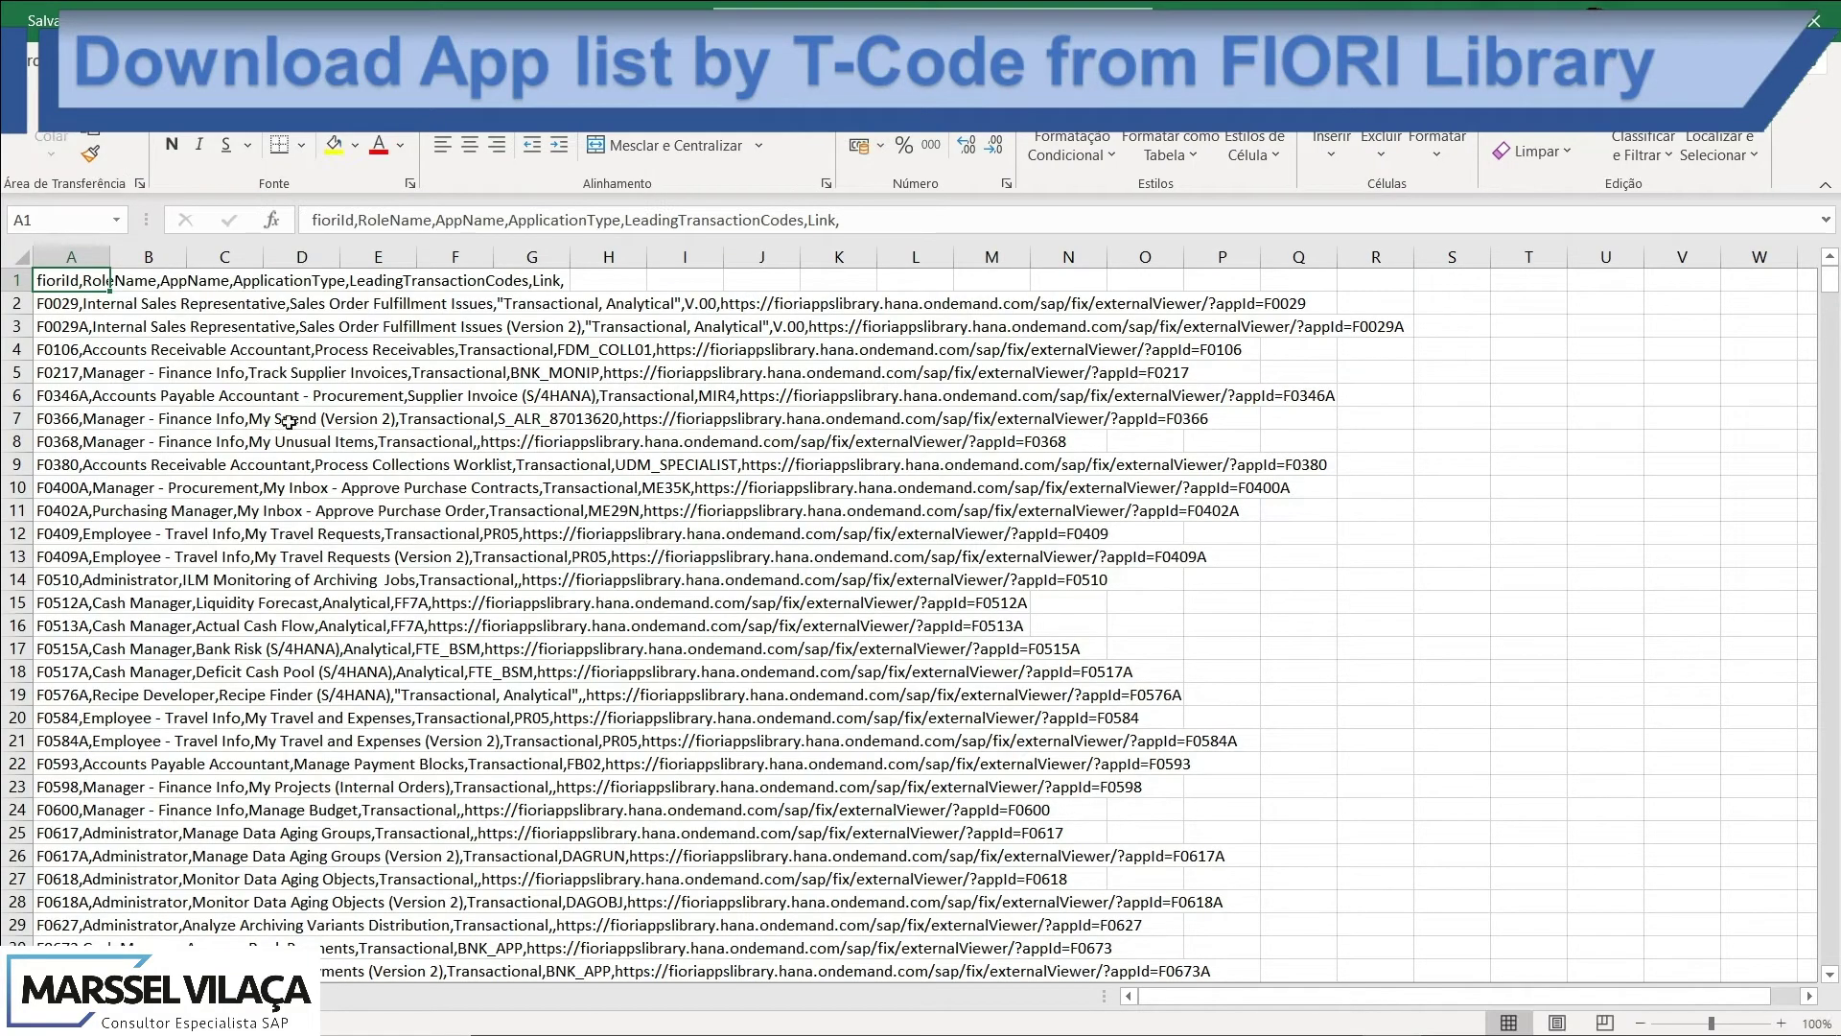
# Step: Split column A into separate columns with Text to Columns, using the comma as the only delimiter
pyautogui.click(62, 260)
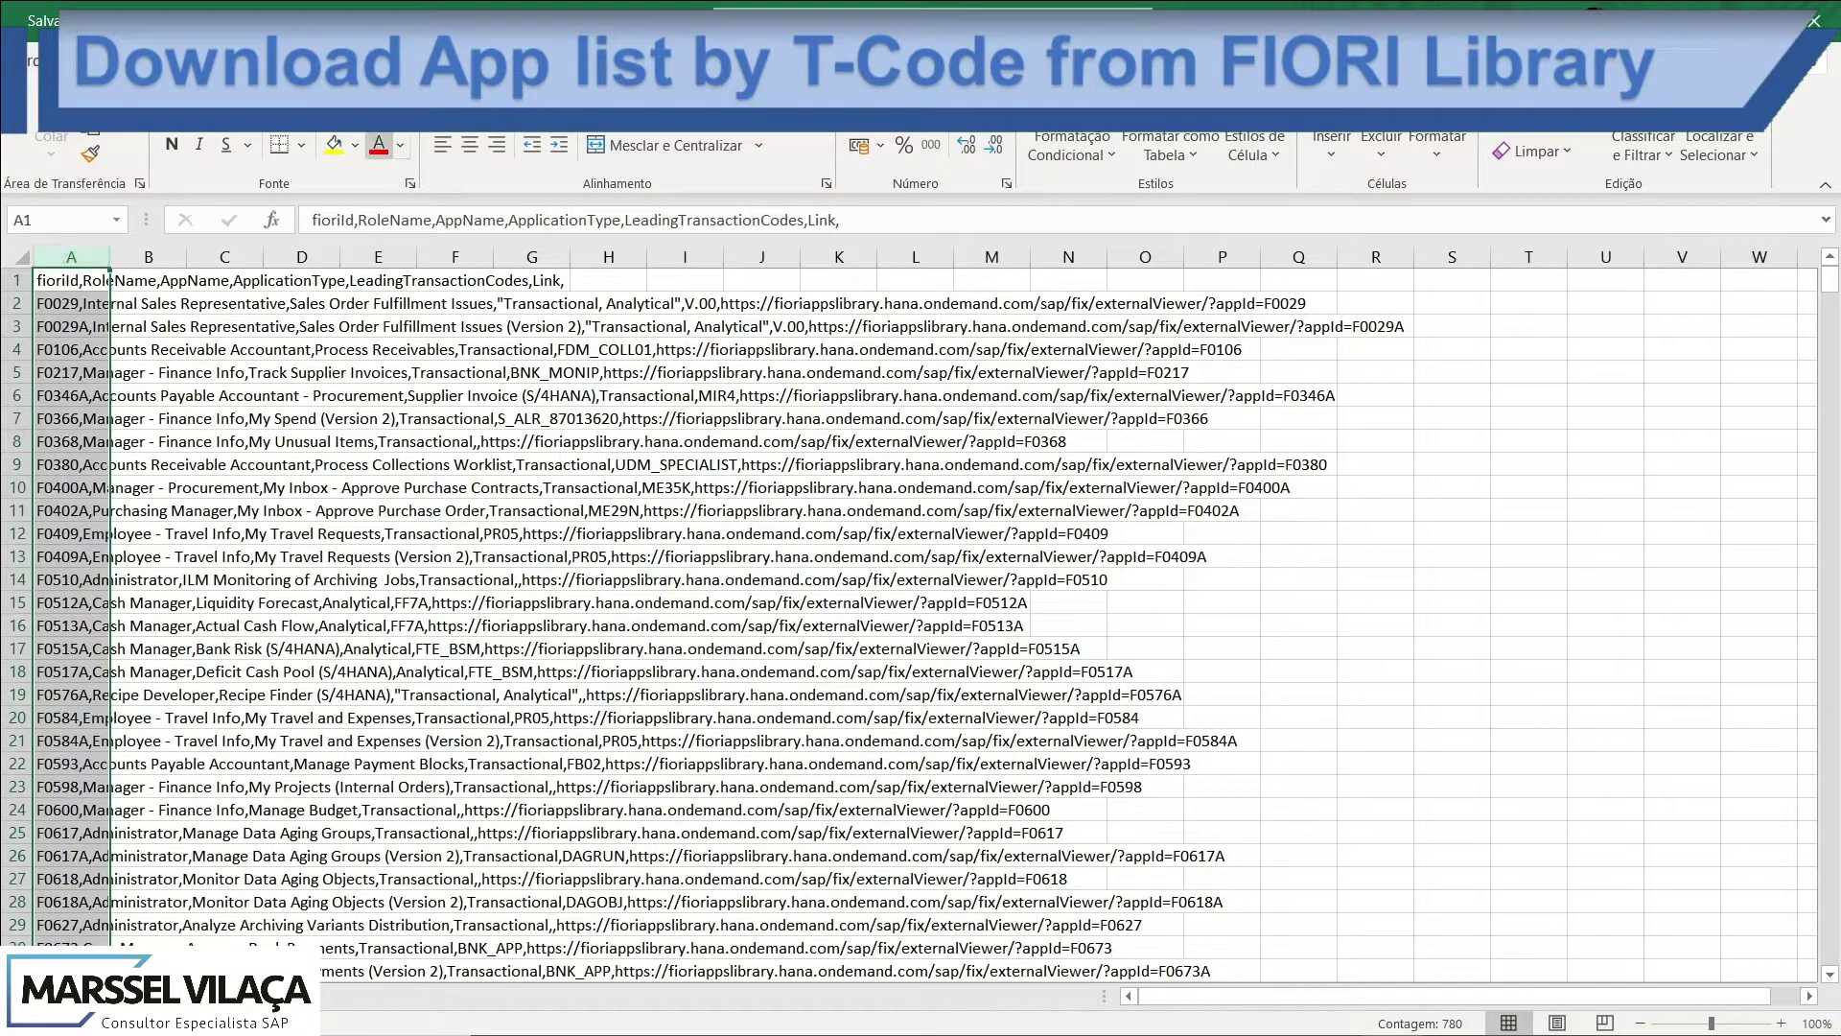
pyautogui.click(479, 62)
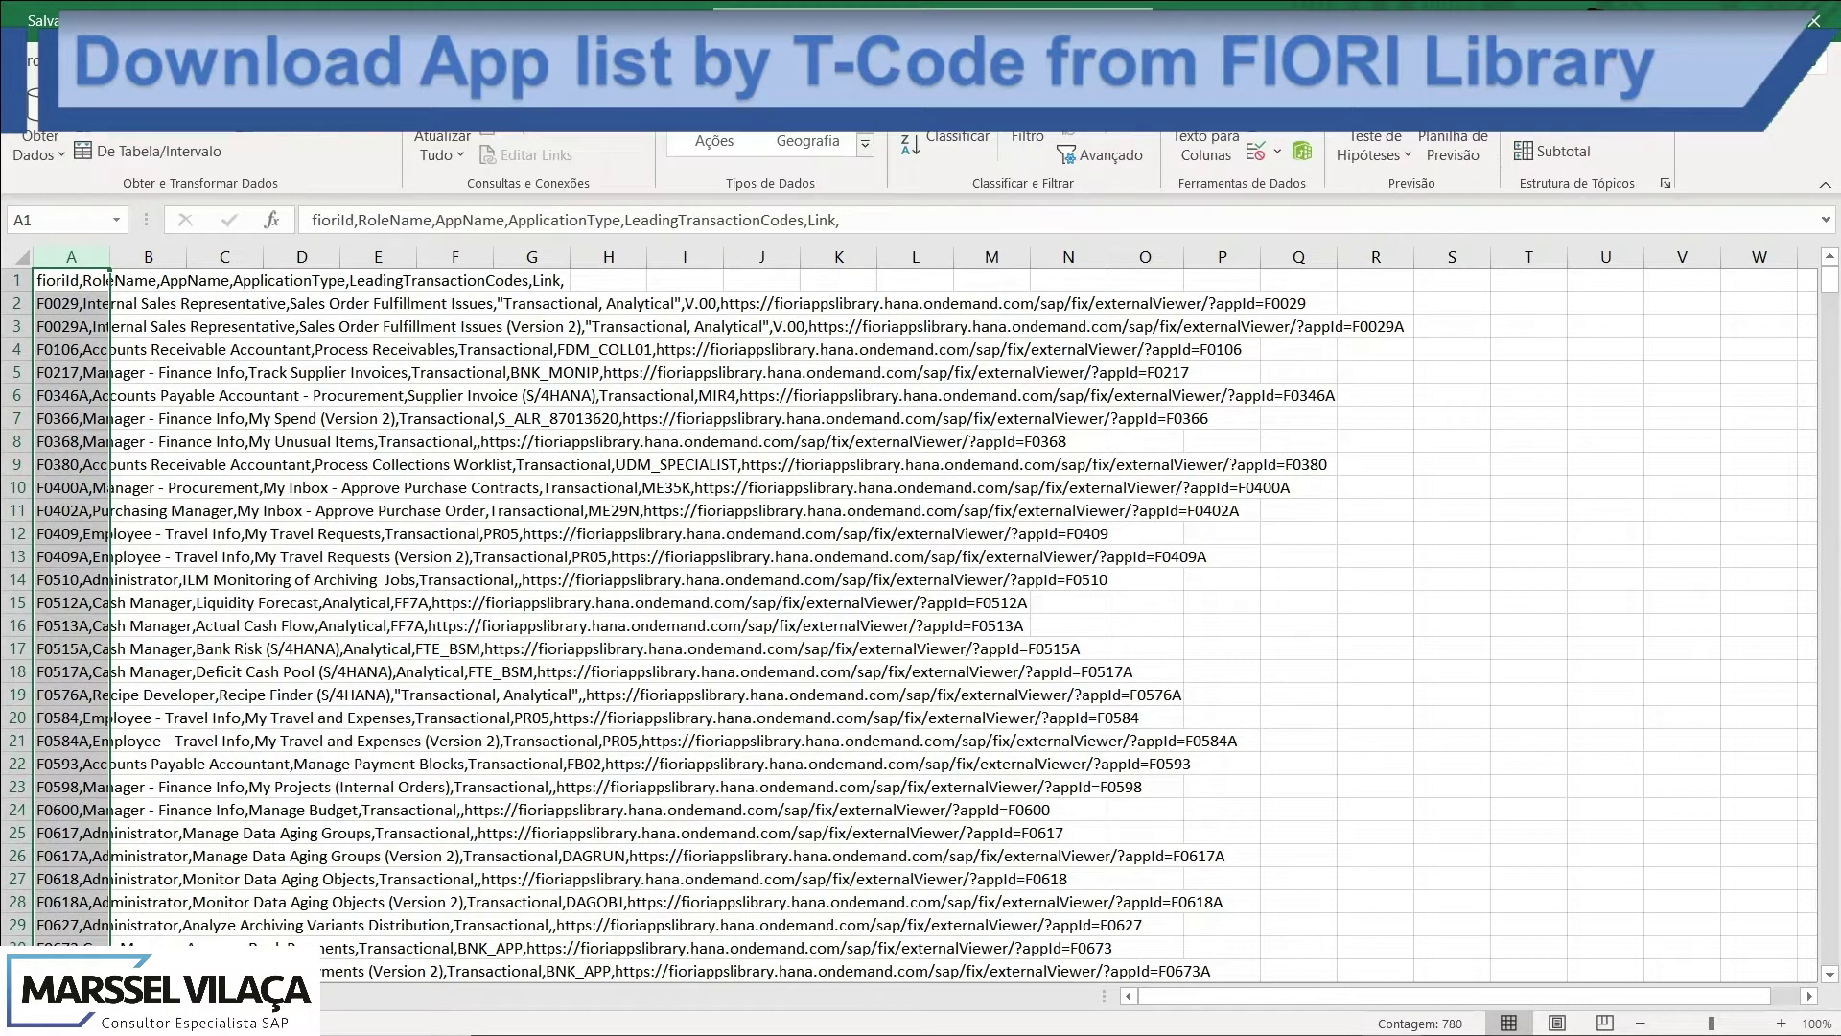
pyautogui.click(1210, 144)
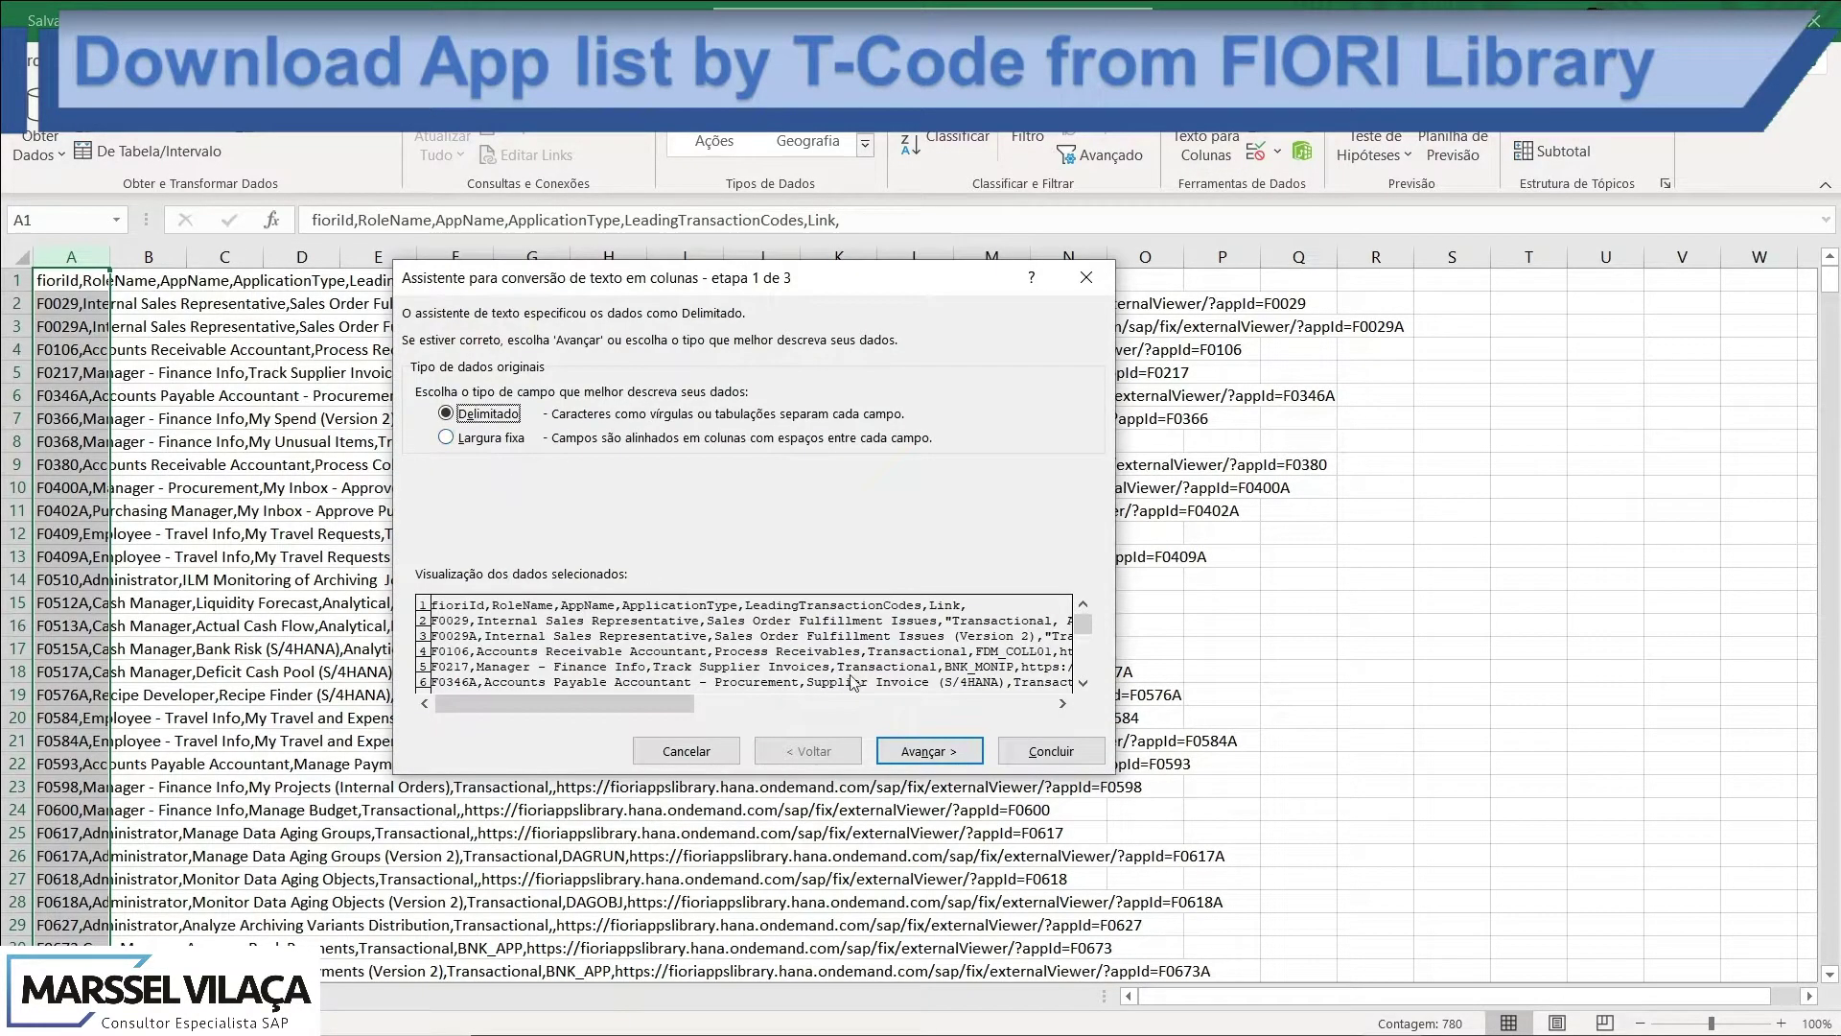
pyautogui.click(929, 751)
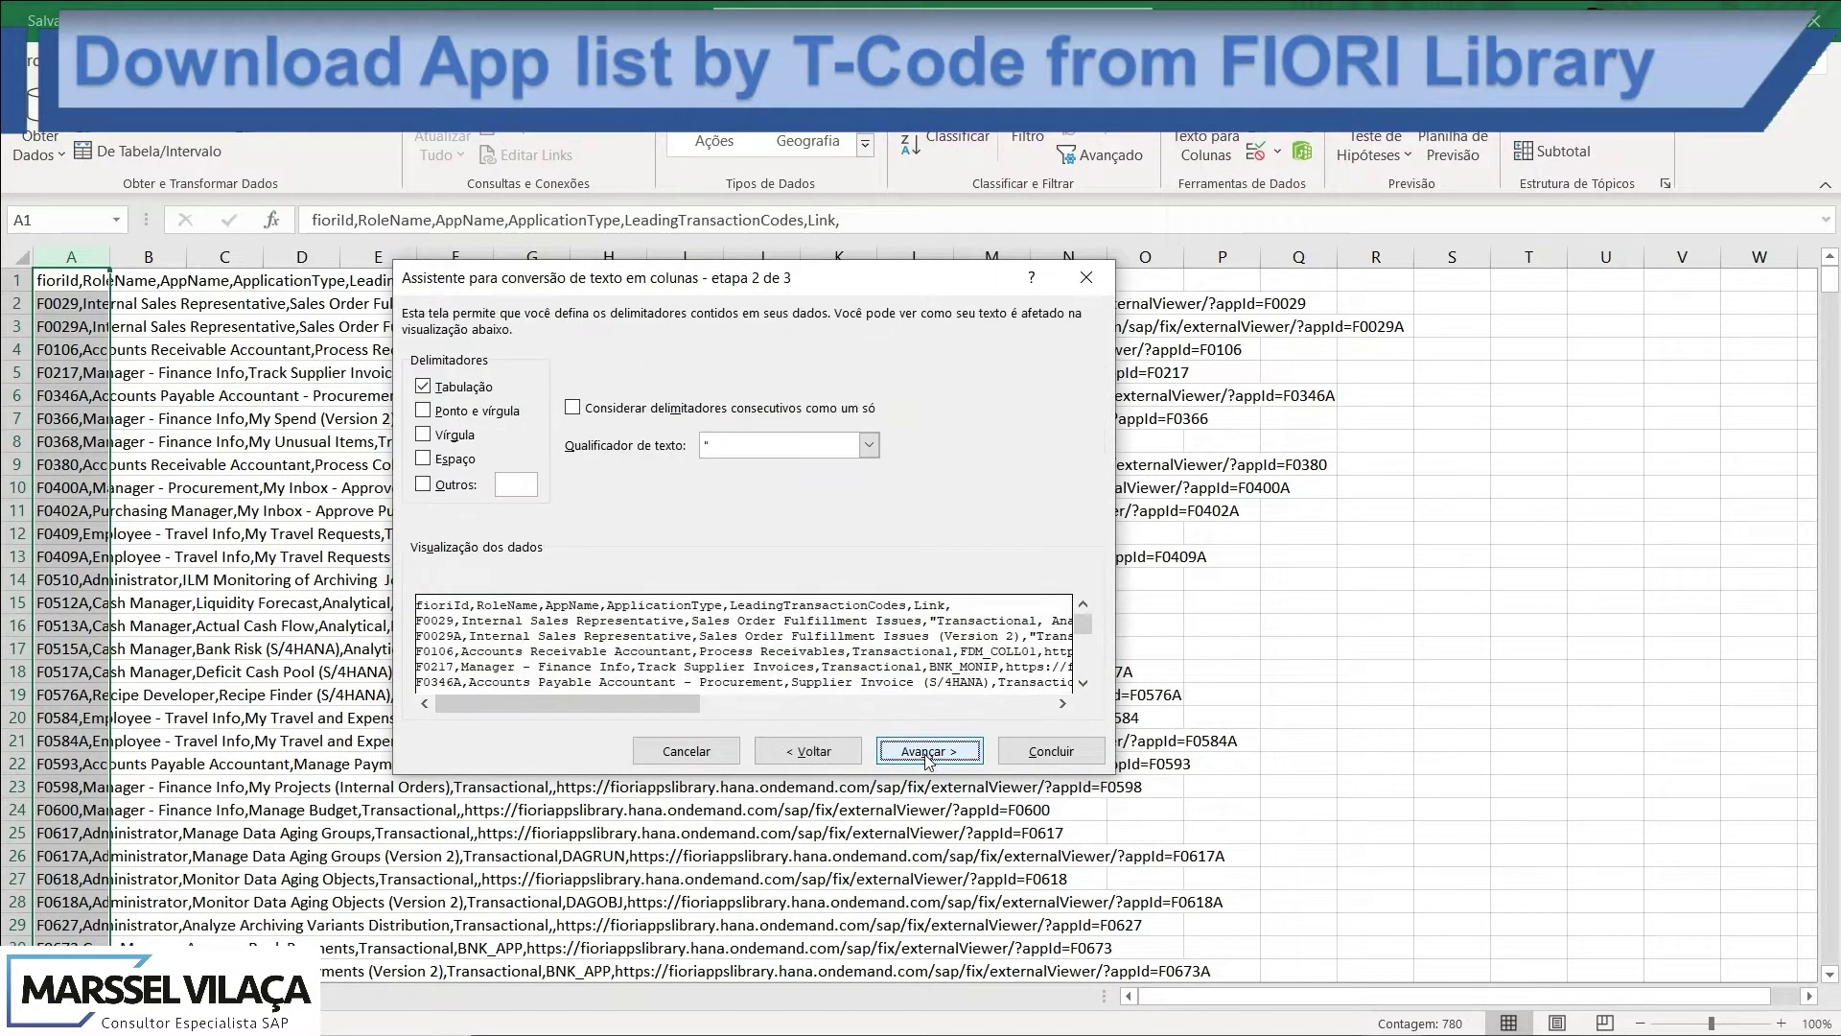
pyautogui.click(423, 434)
pyautogui.click(422, 386)
pyautogui.click(1065, 752)
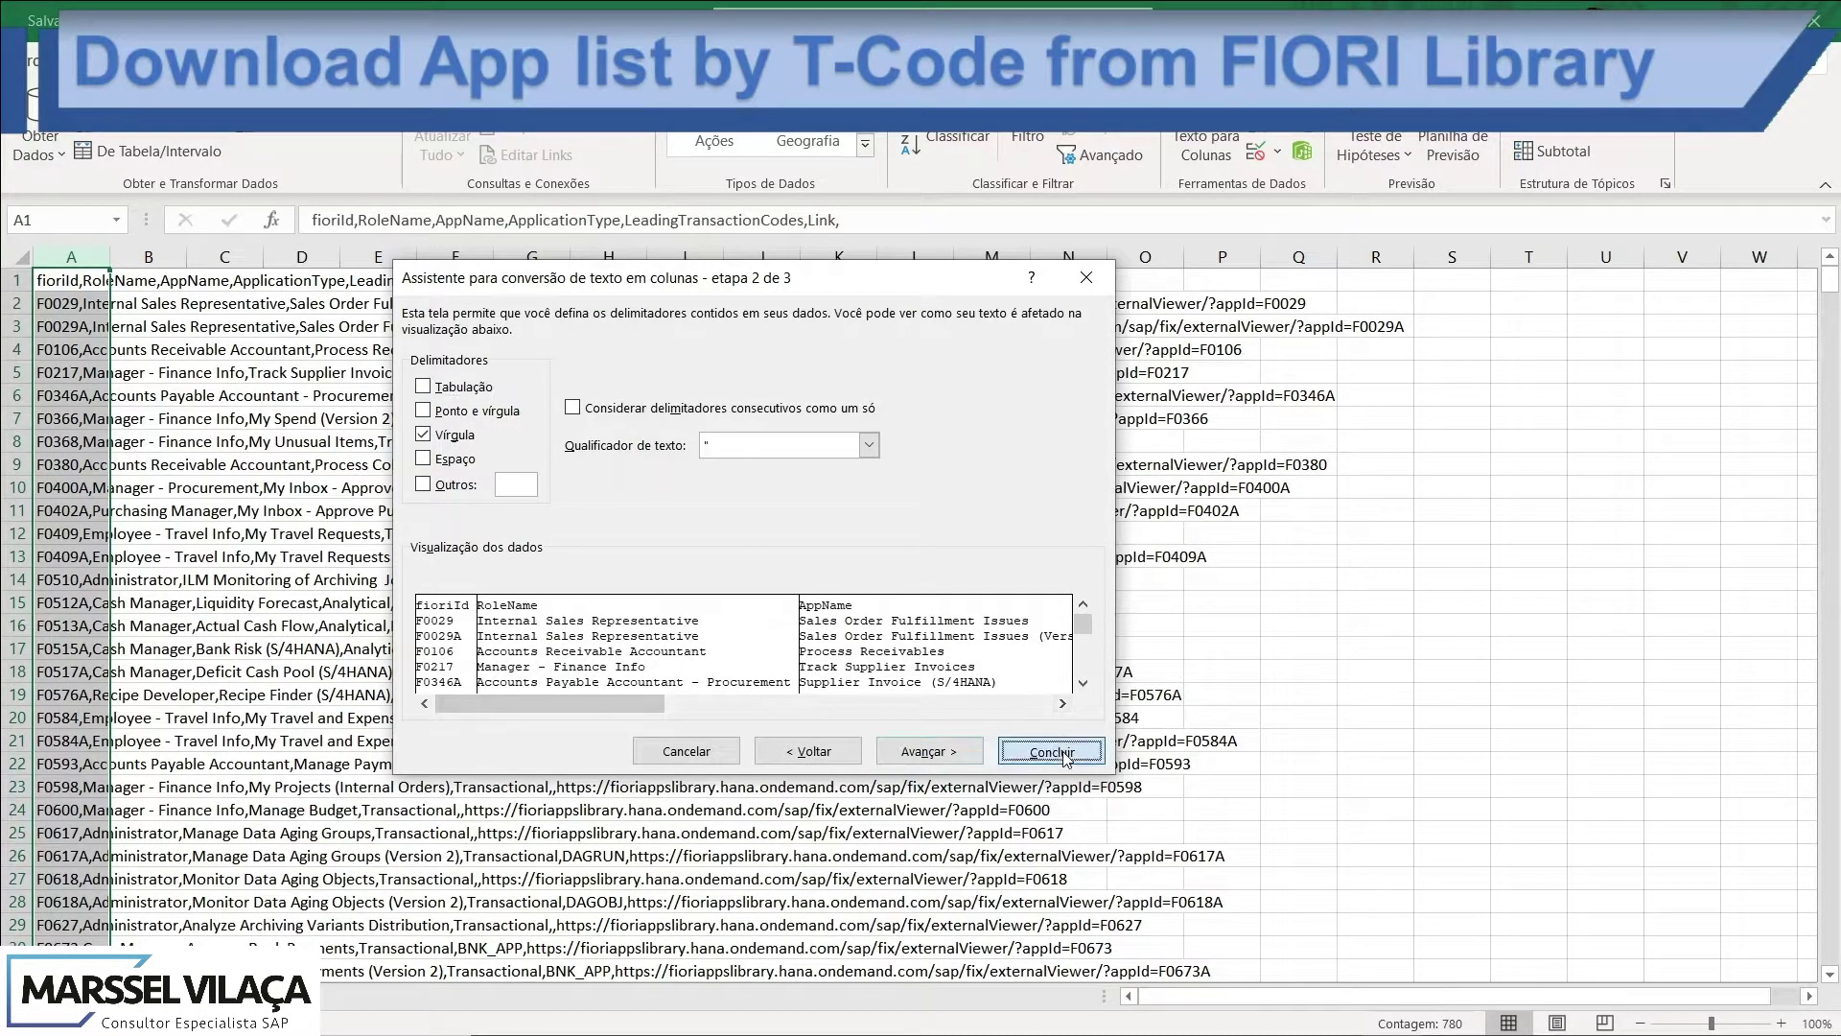
# Step: Autofit the width of all columns in the sheet to their contents
pyautogui.click(22, 257)
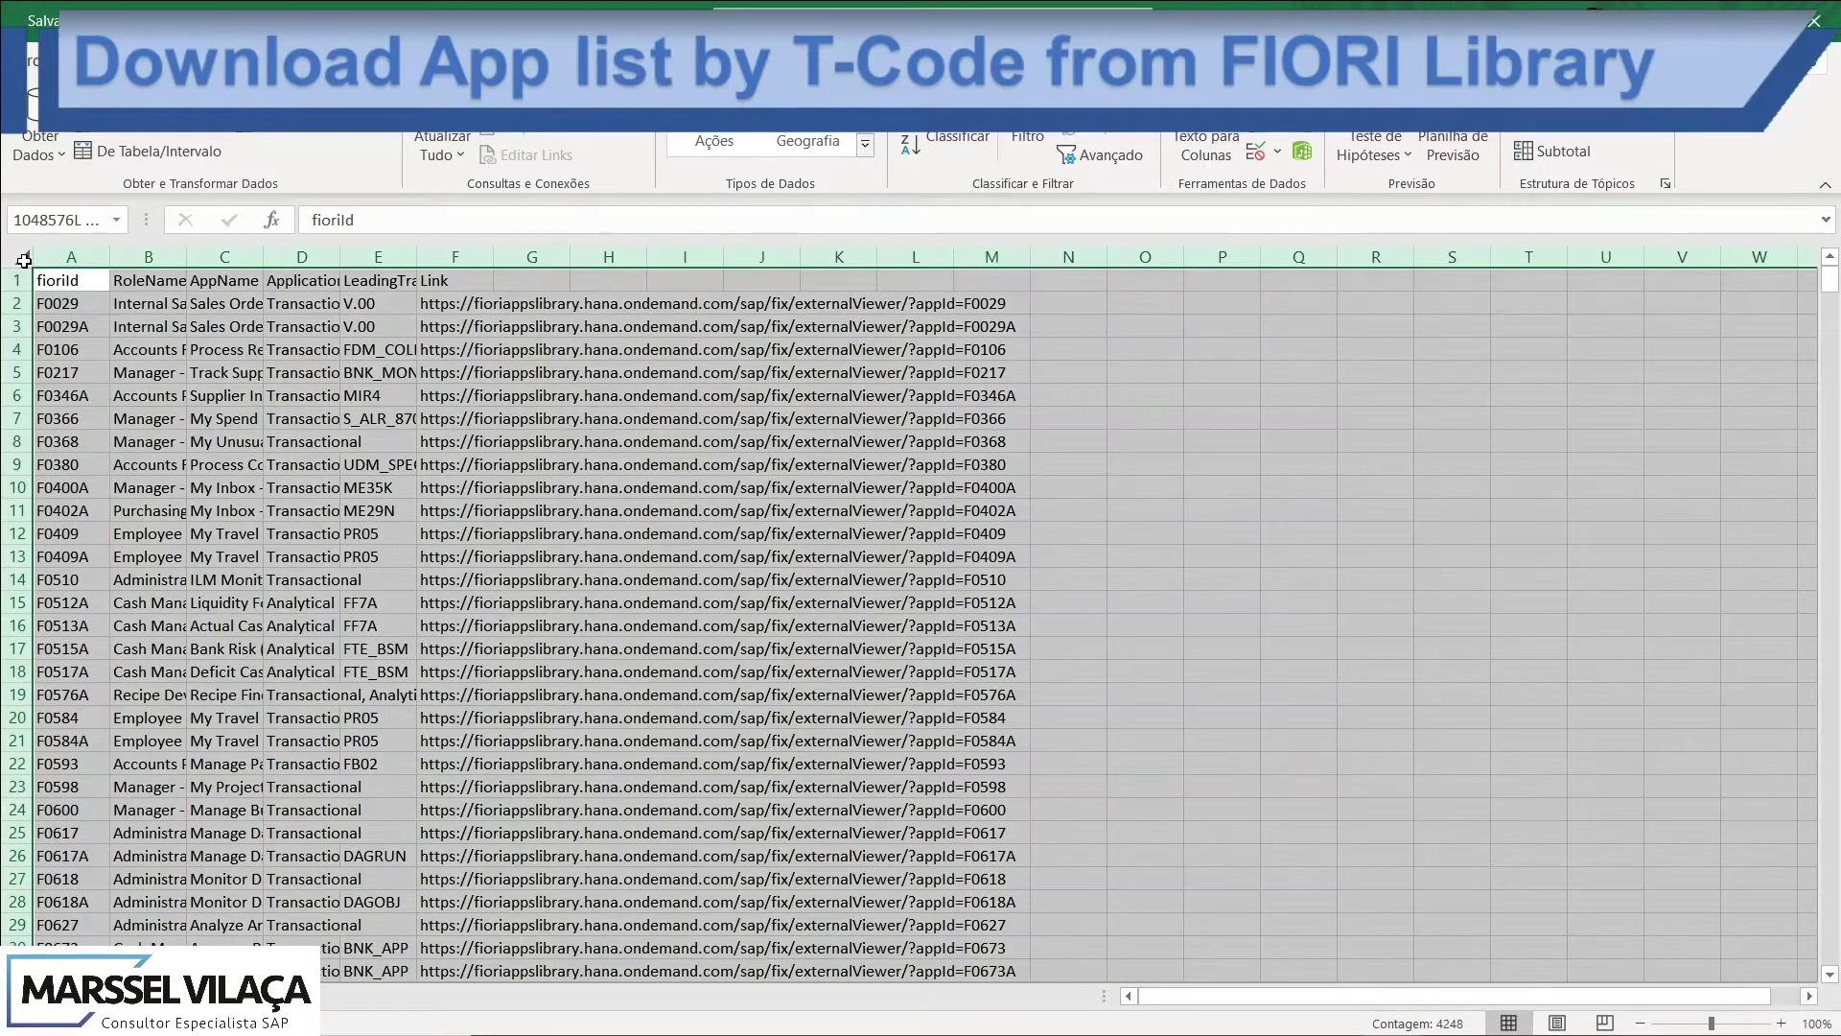
pyautogui.doubleClick(110, 256)
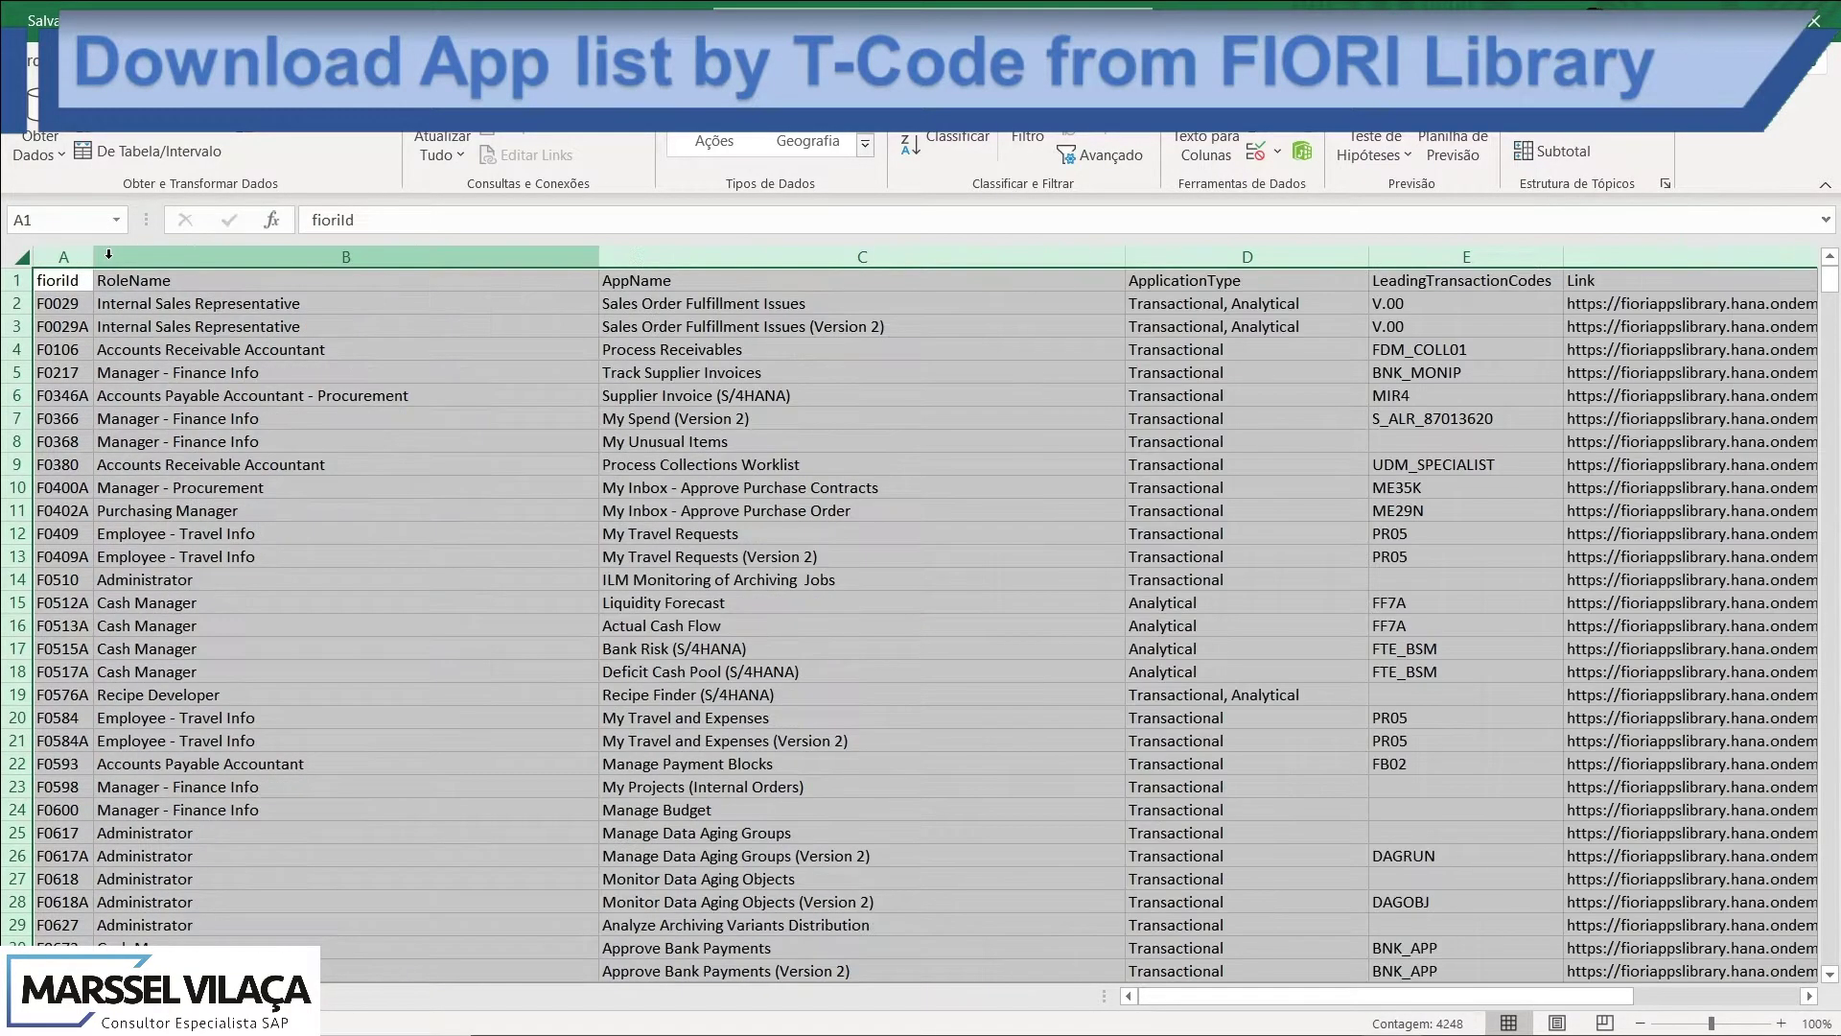
pyautogui.click(213, 347)
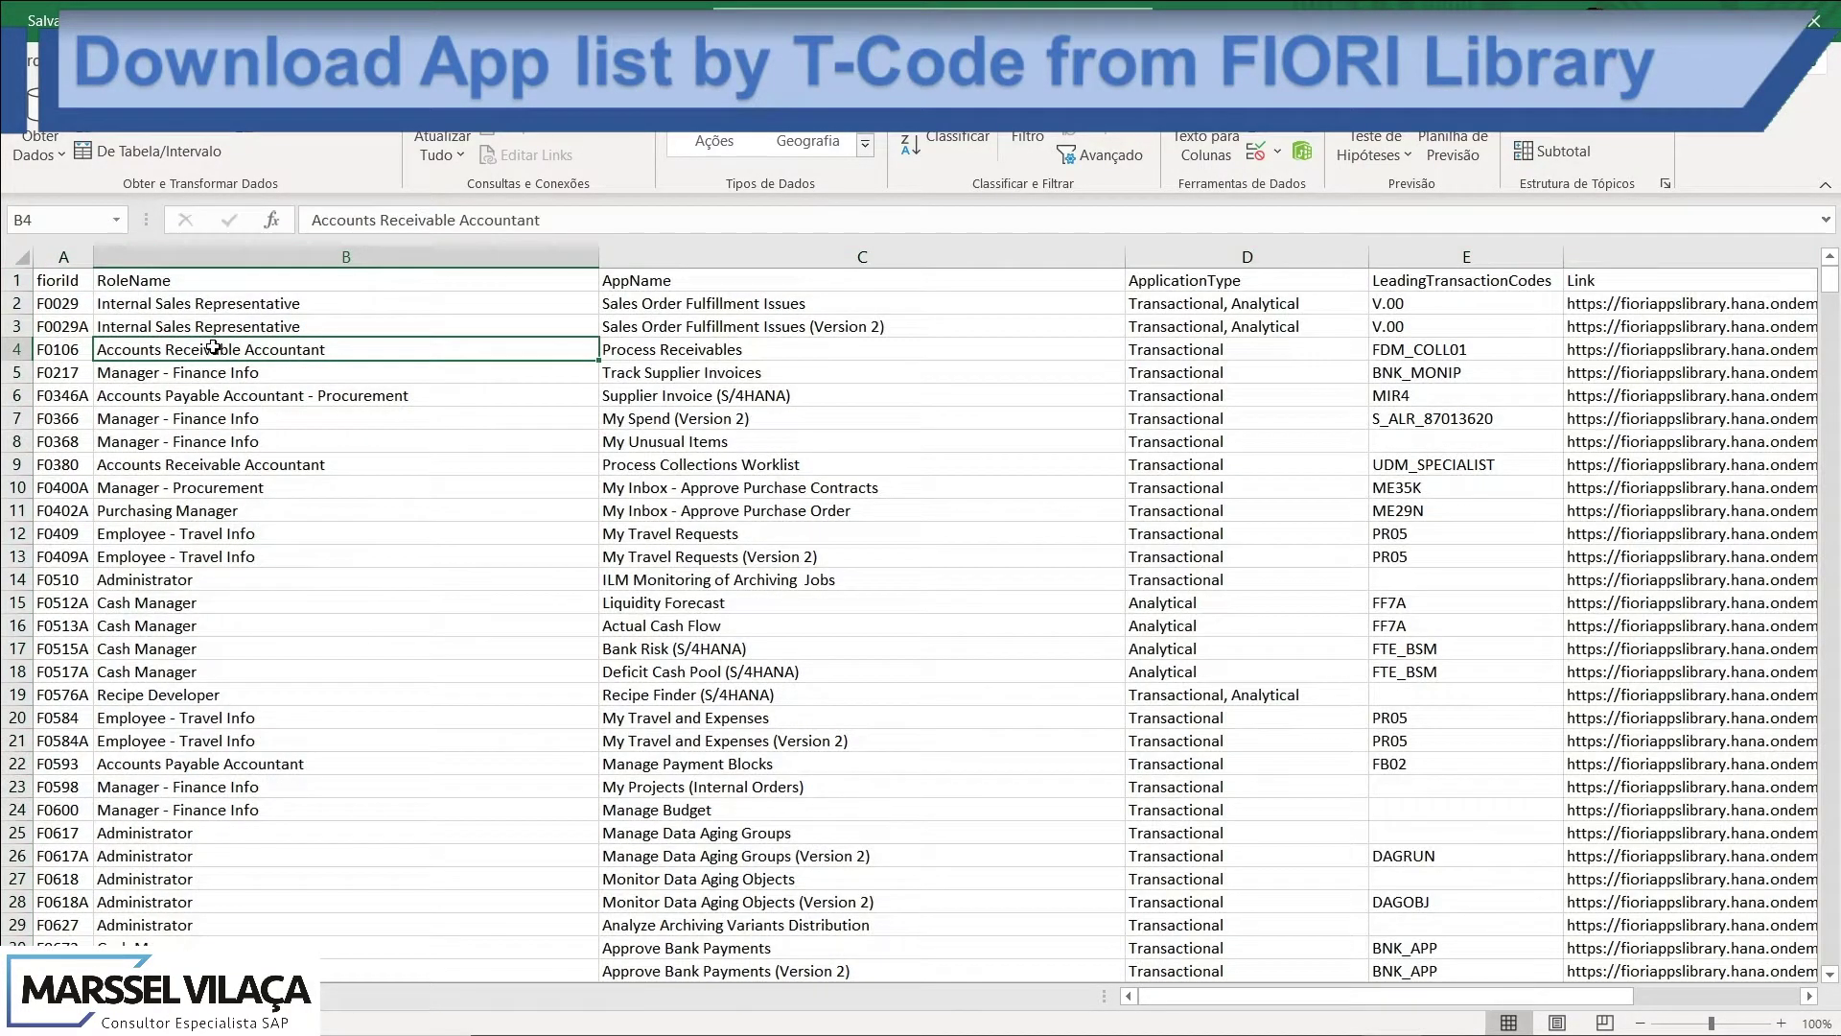
pyautogui.click(55, 256)
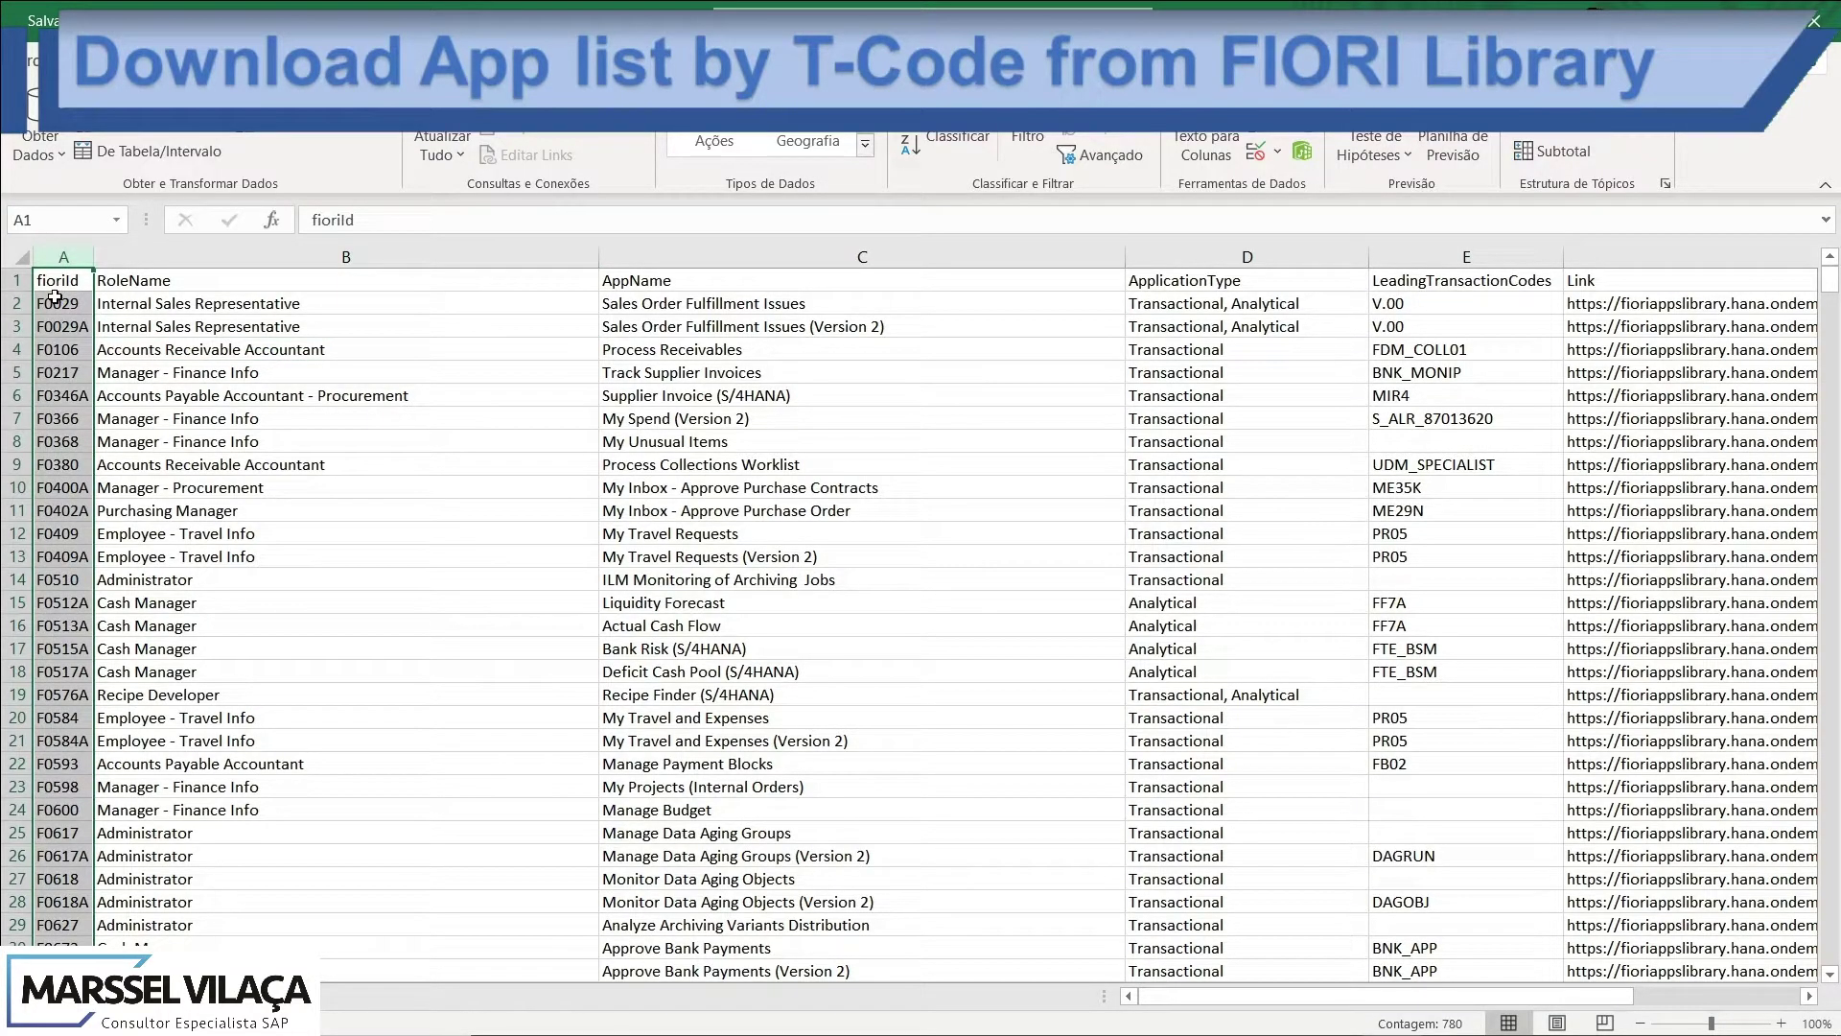
pyautogui.click(268, 328)
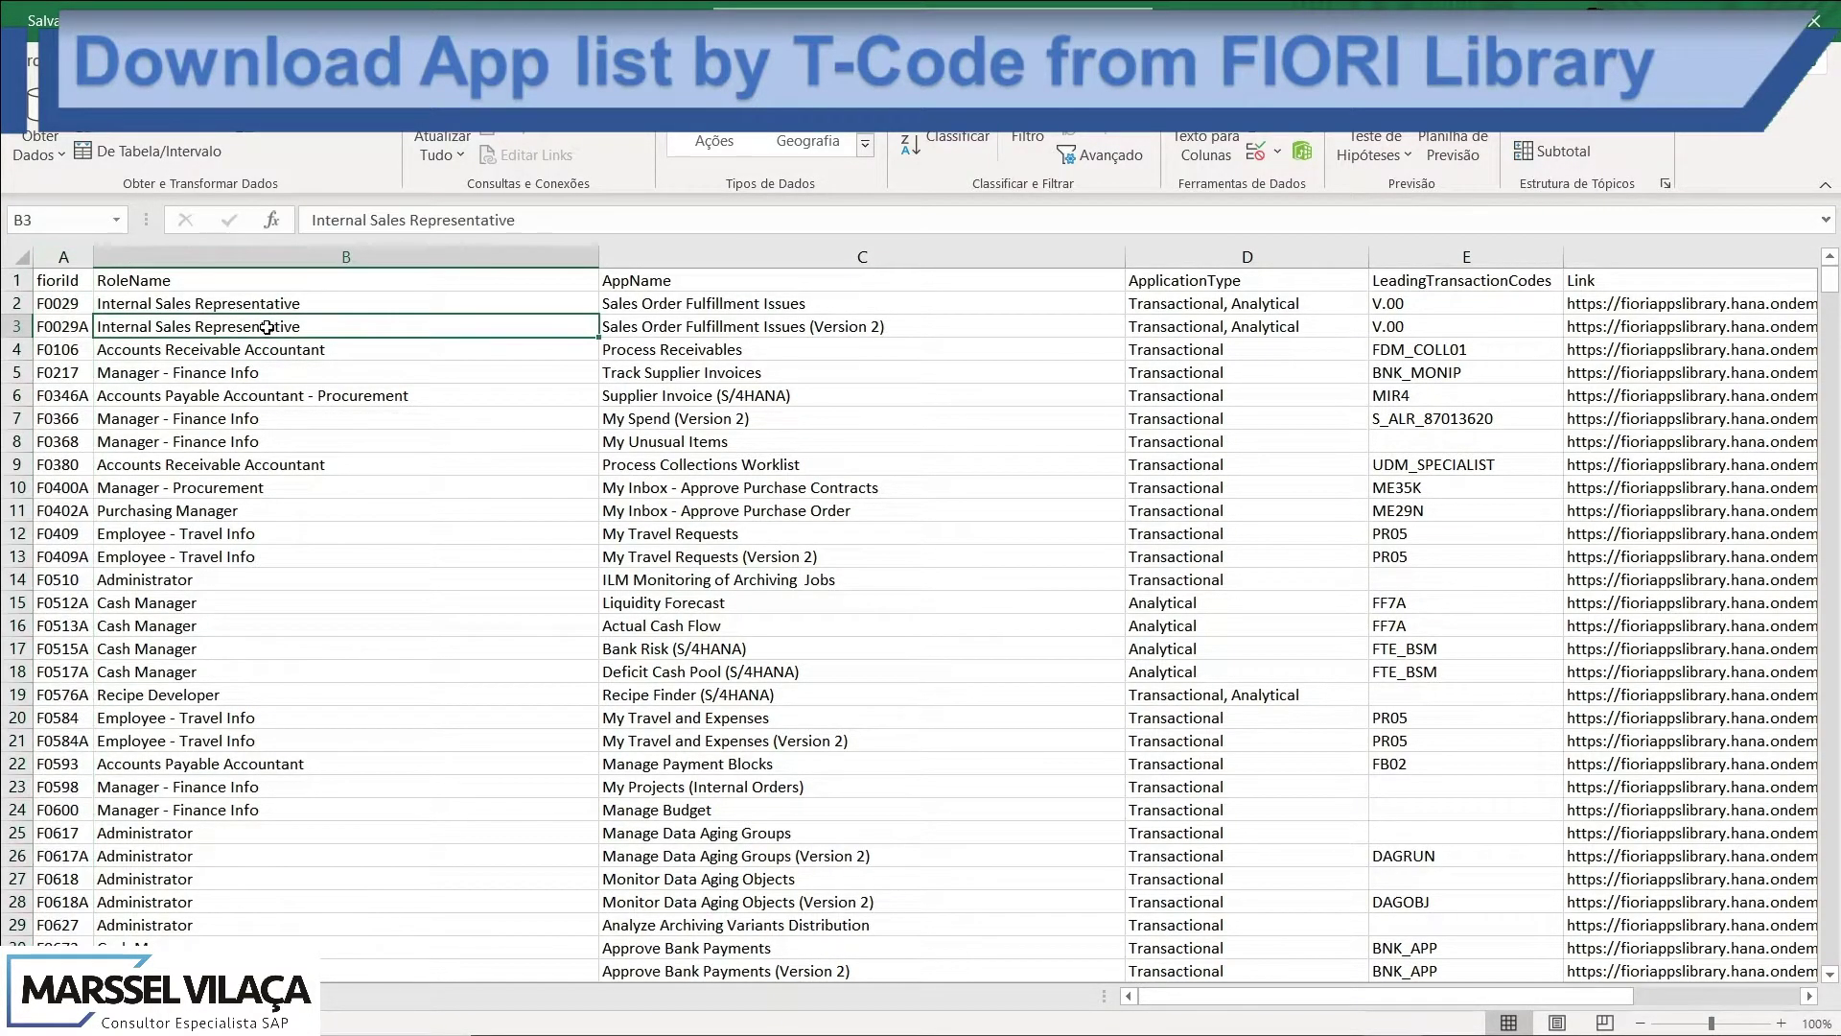
pyautogui.click(630, 404)
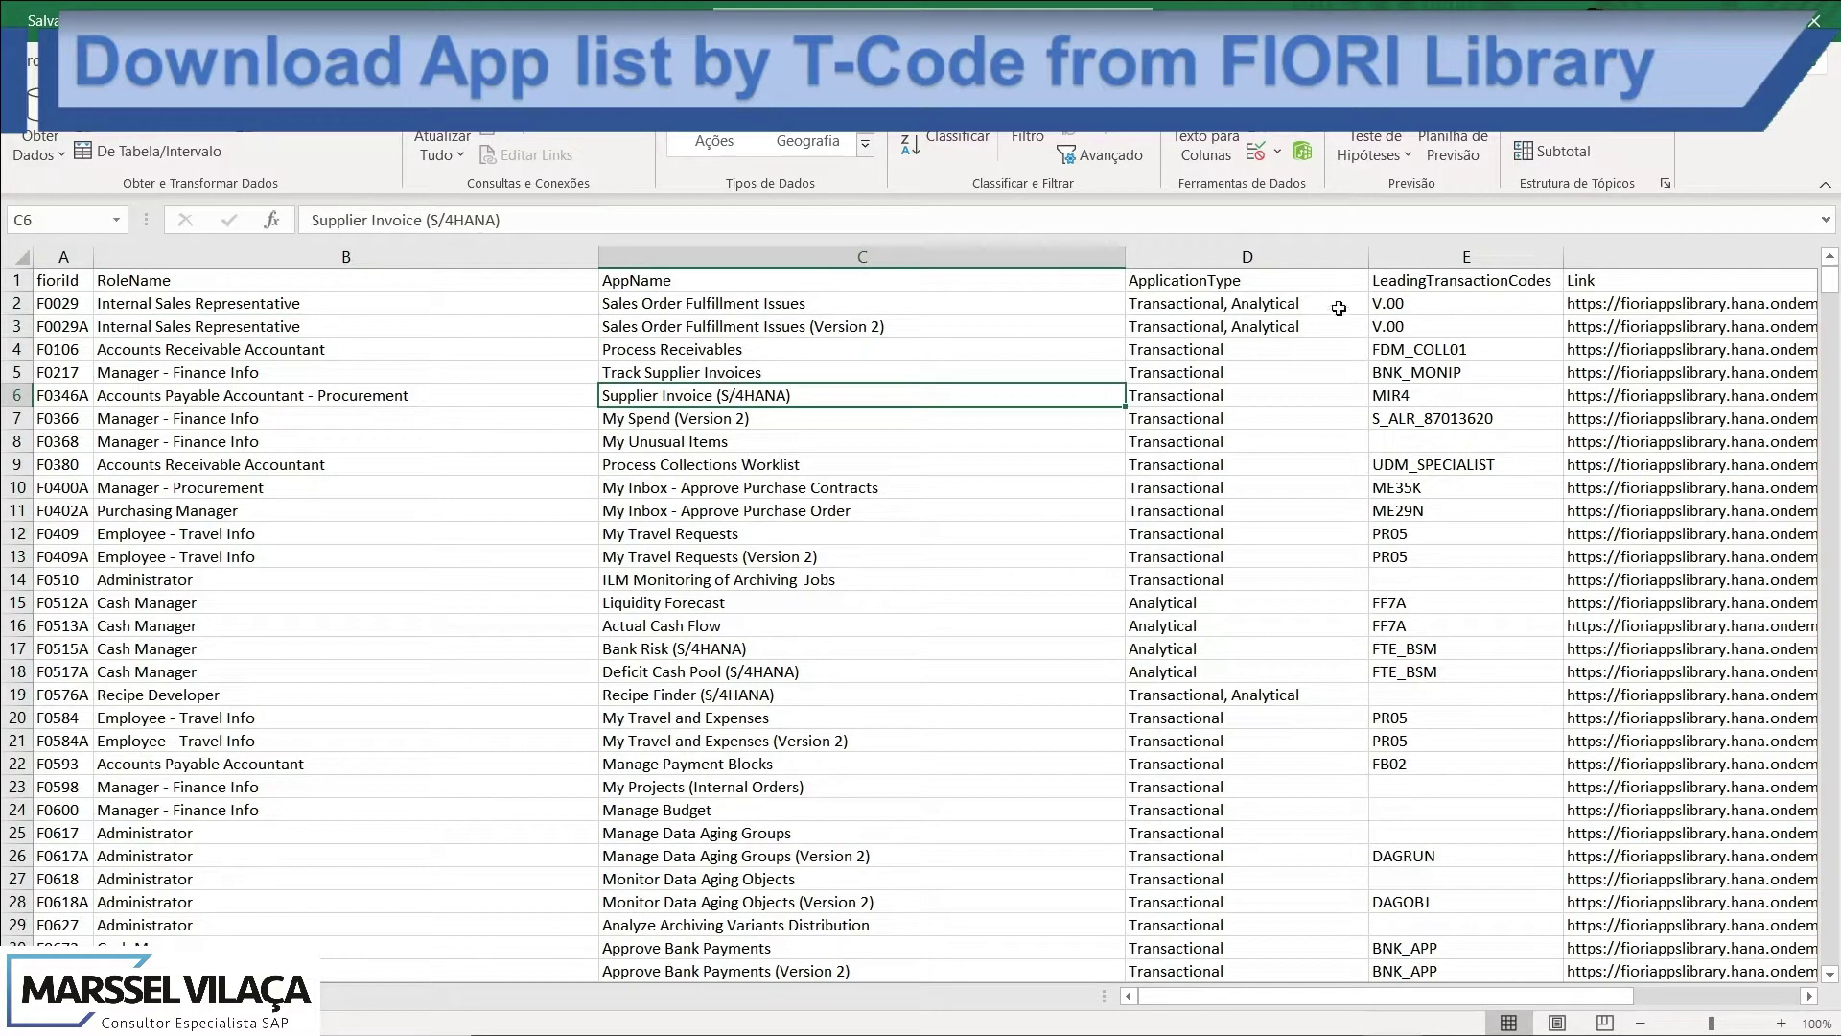
pyautogui.click(1466, 255)
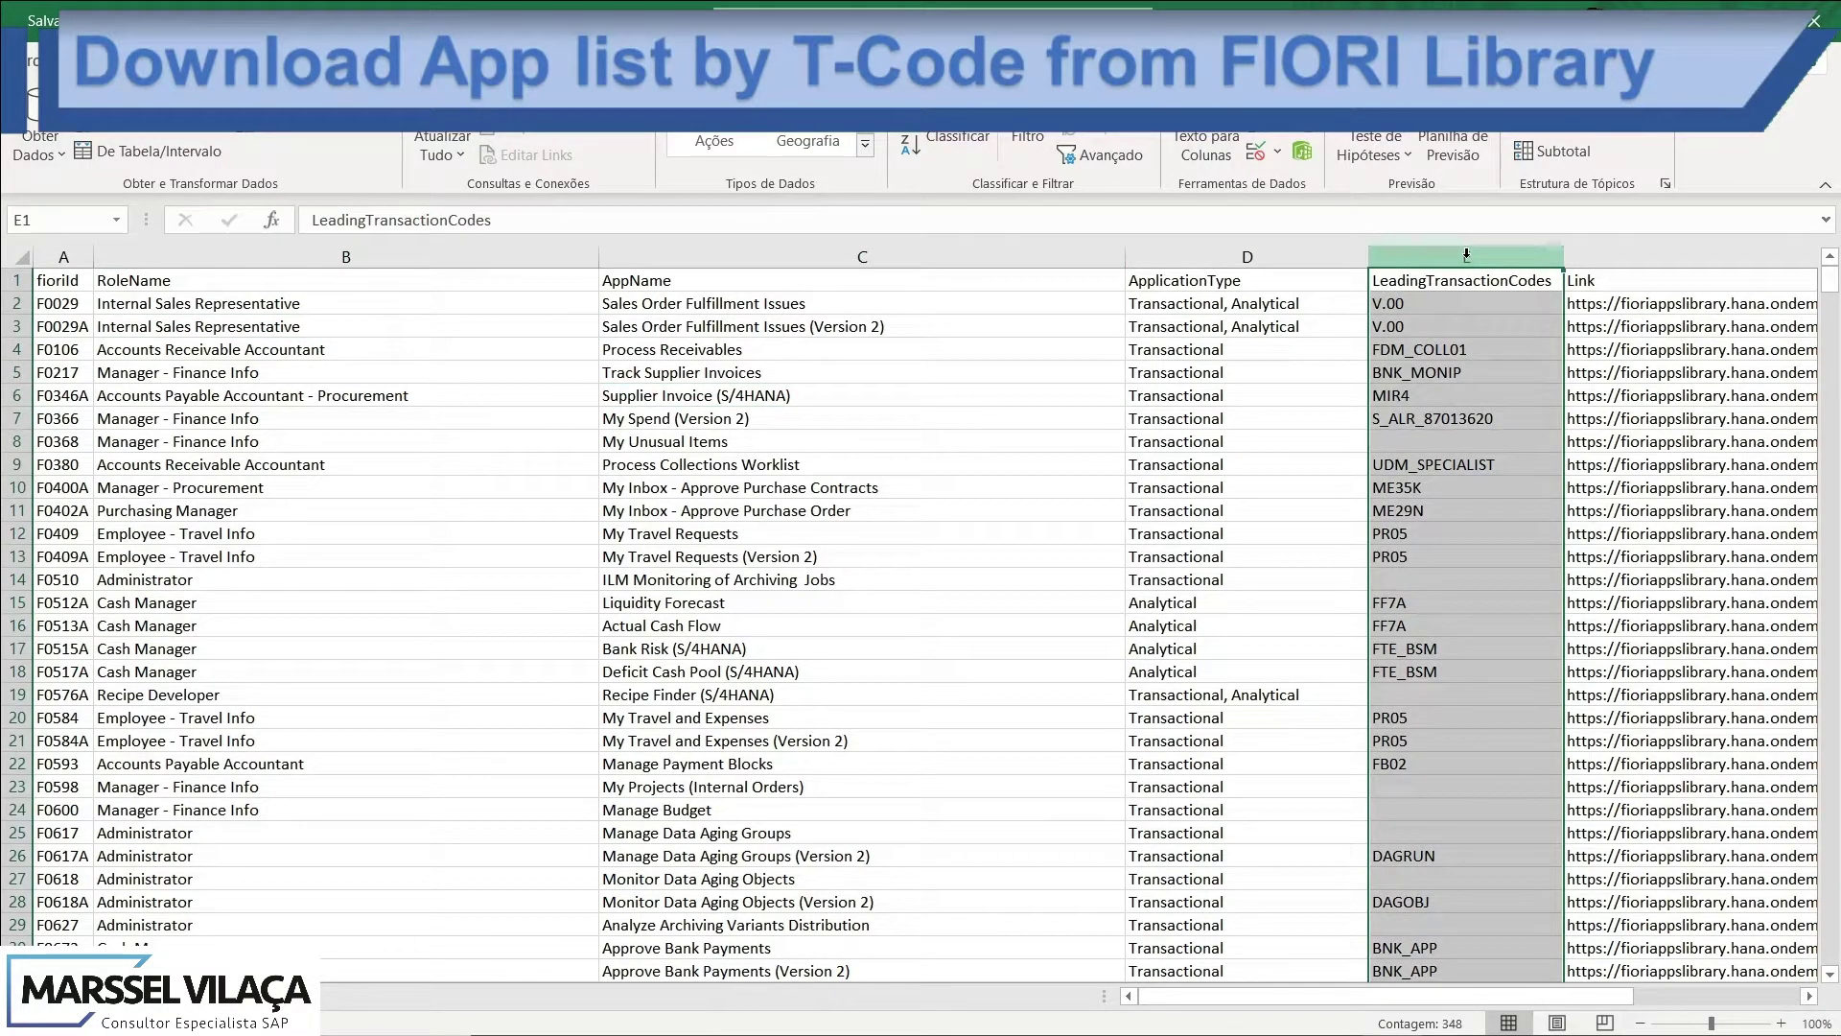
# Step: Add filters to the header row of the app list
pyautogui.click(20, 280)
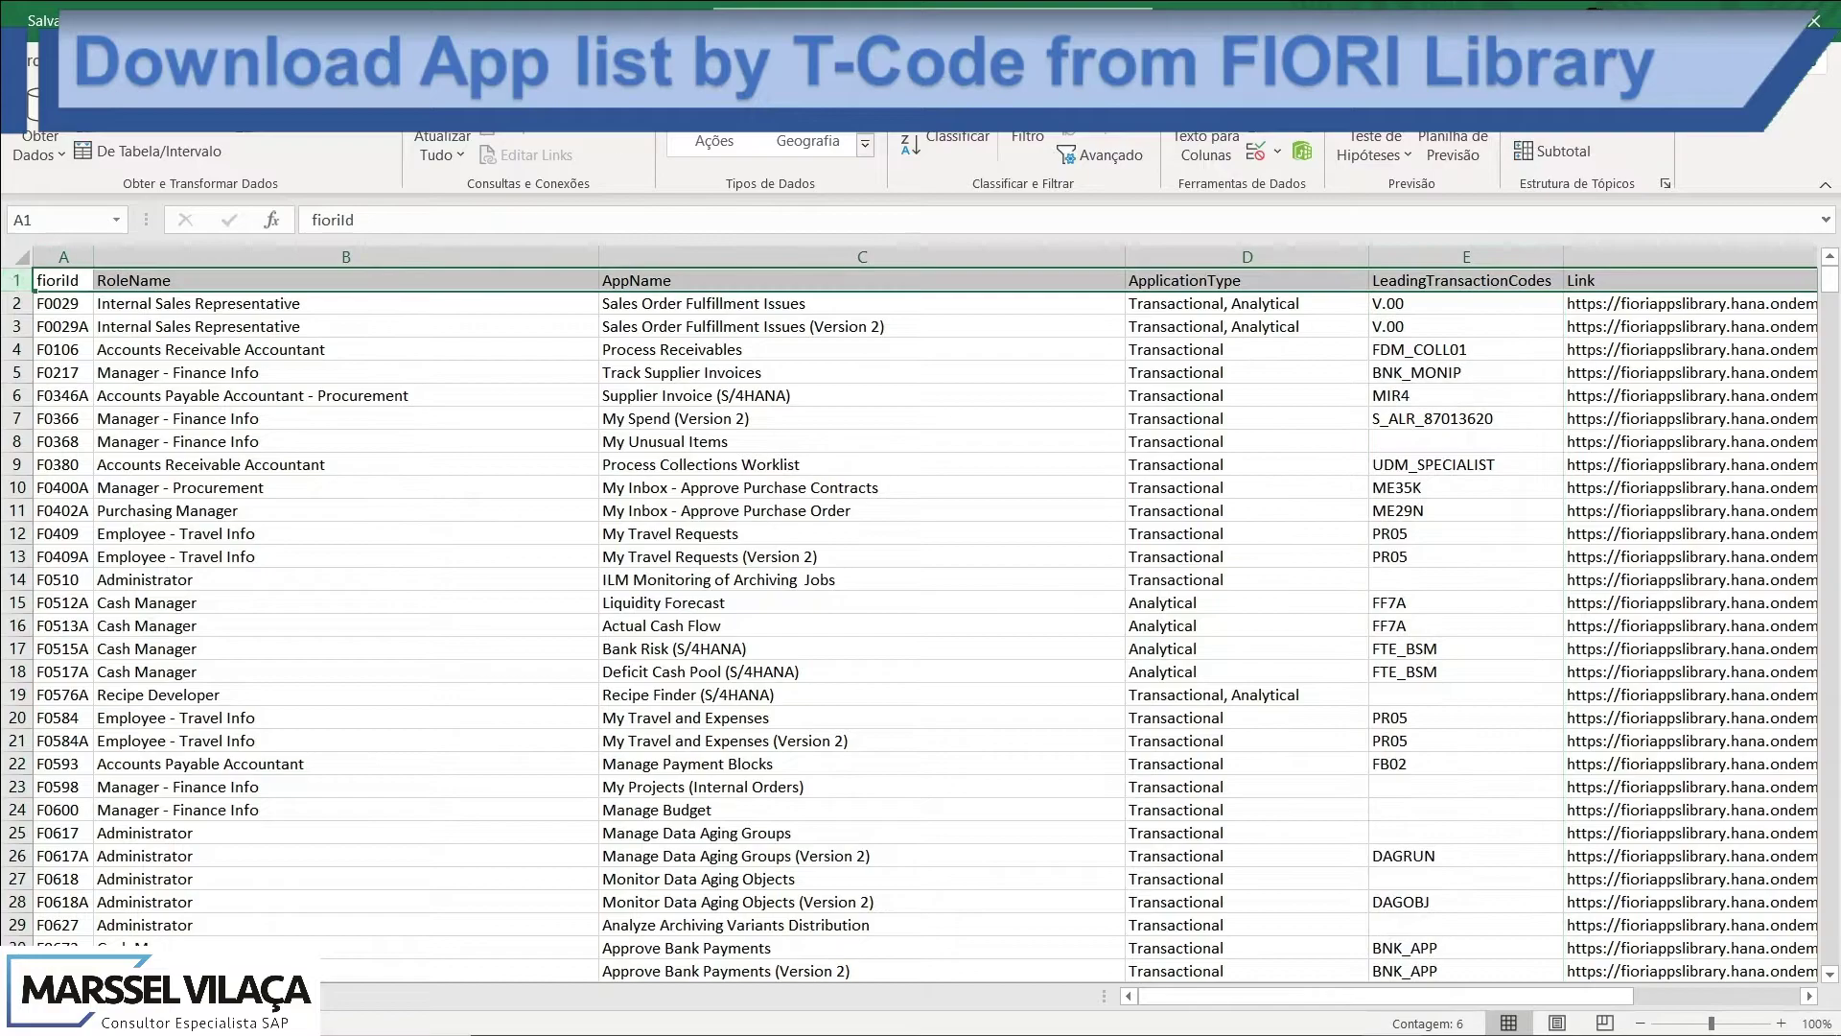
pyautogui.click(1027, 149)
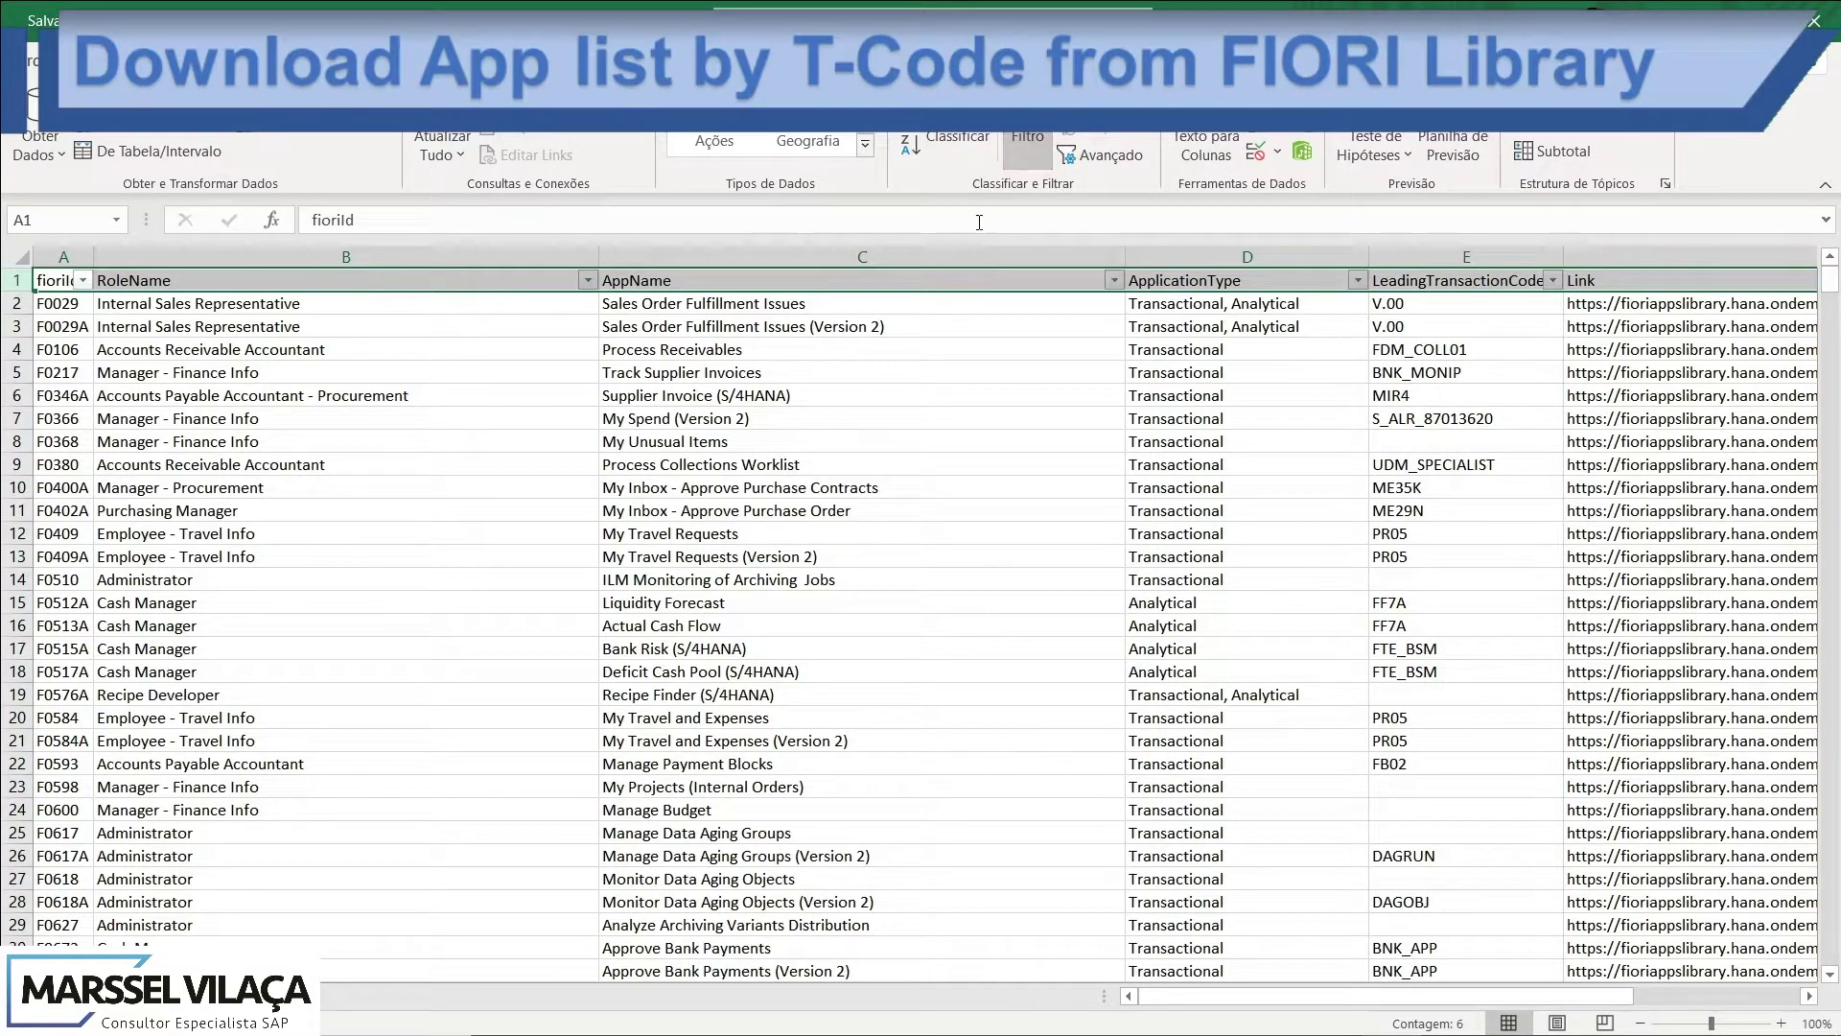
pyautogui.click(1536, 331)
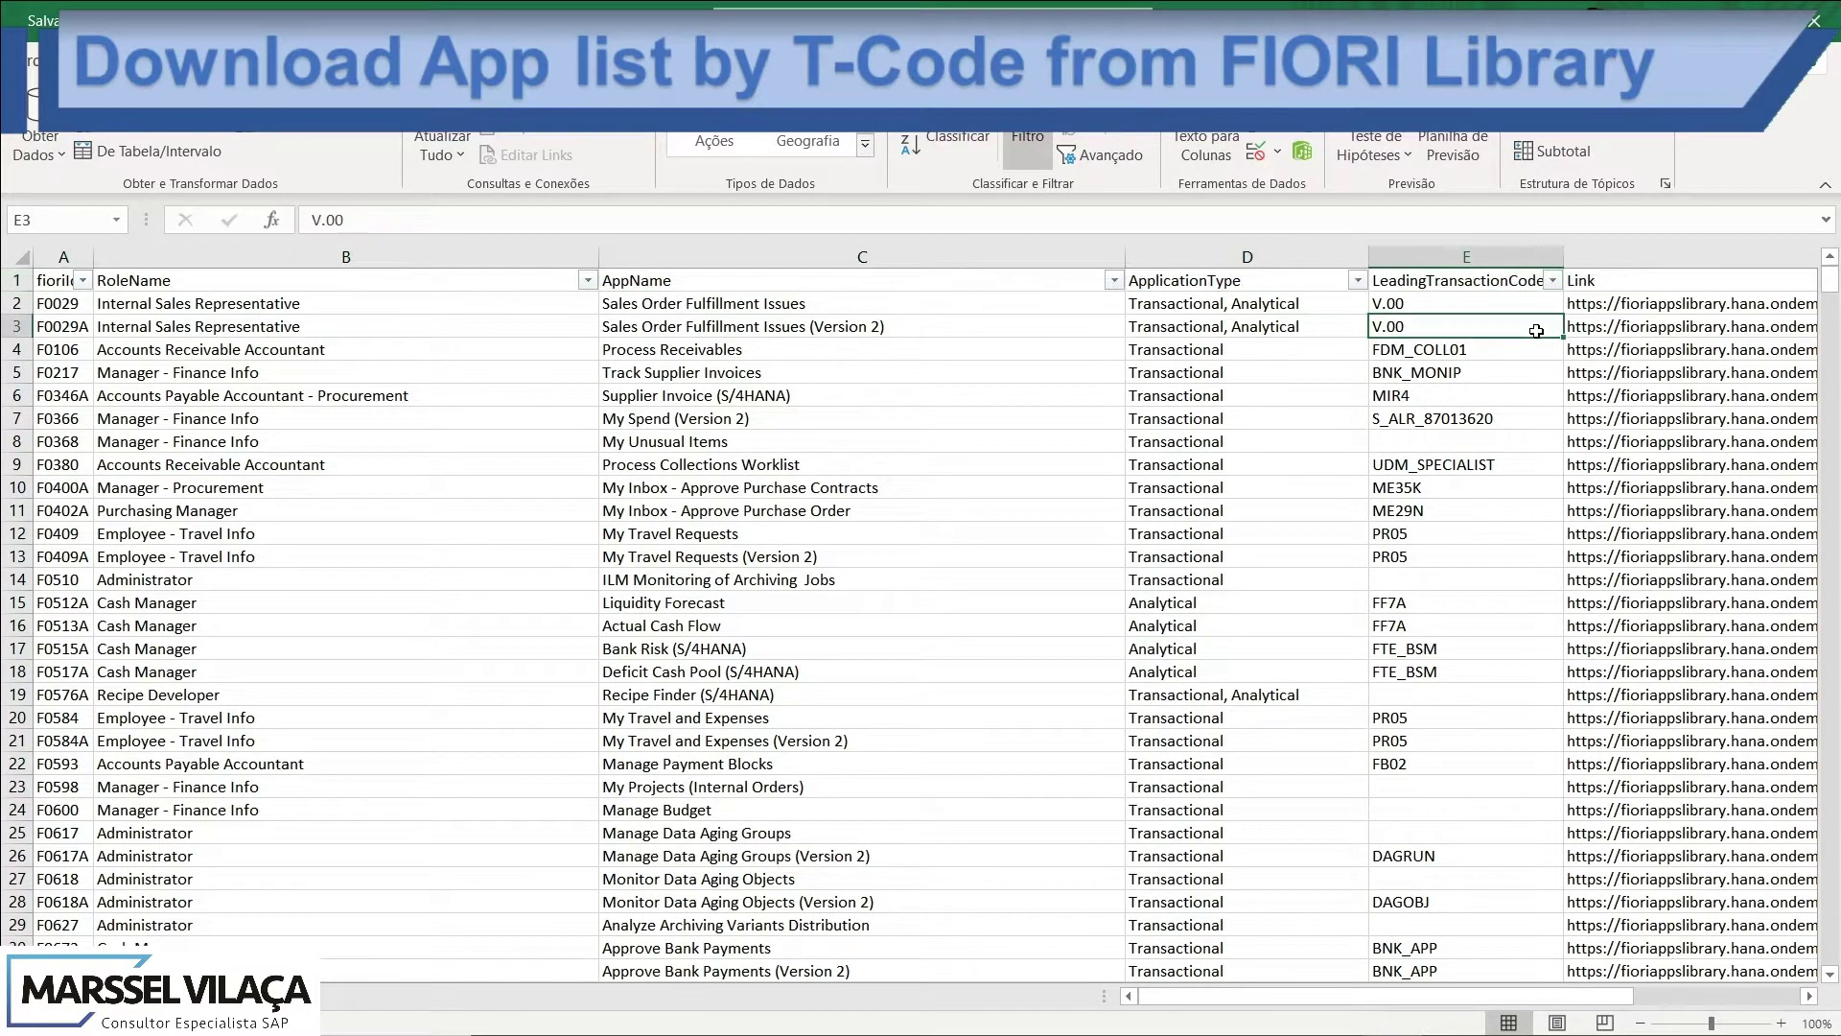
# Step: Filter the LeadingTransactionCode column to the transaction codes that match the search text "fb"
pyautogui.click(1552, 280)
pyautogui.click(1313, 532)
pyautogui.write('fb')
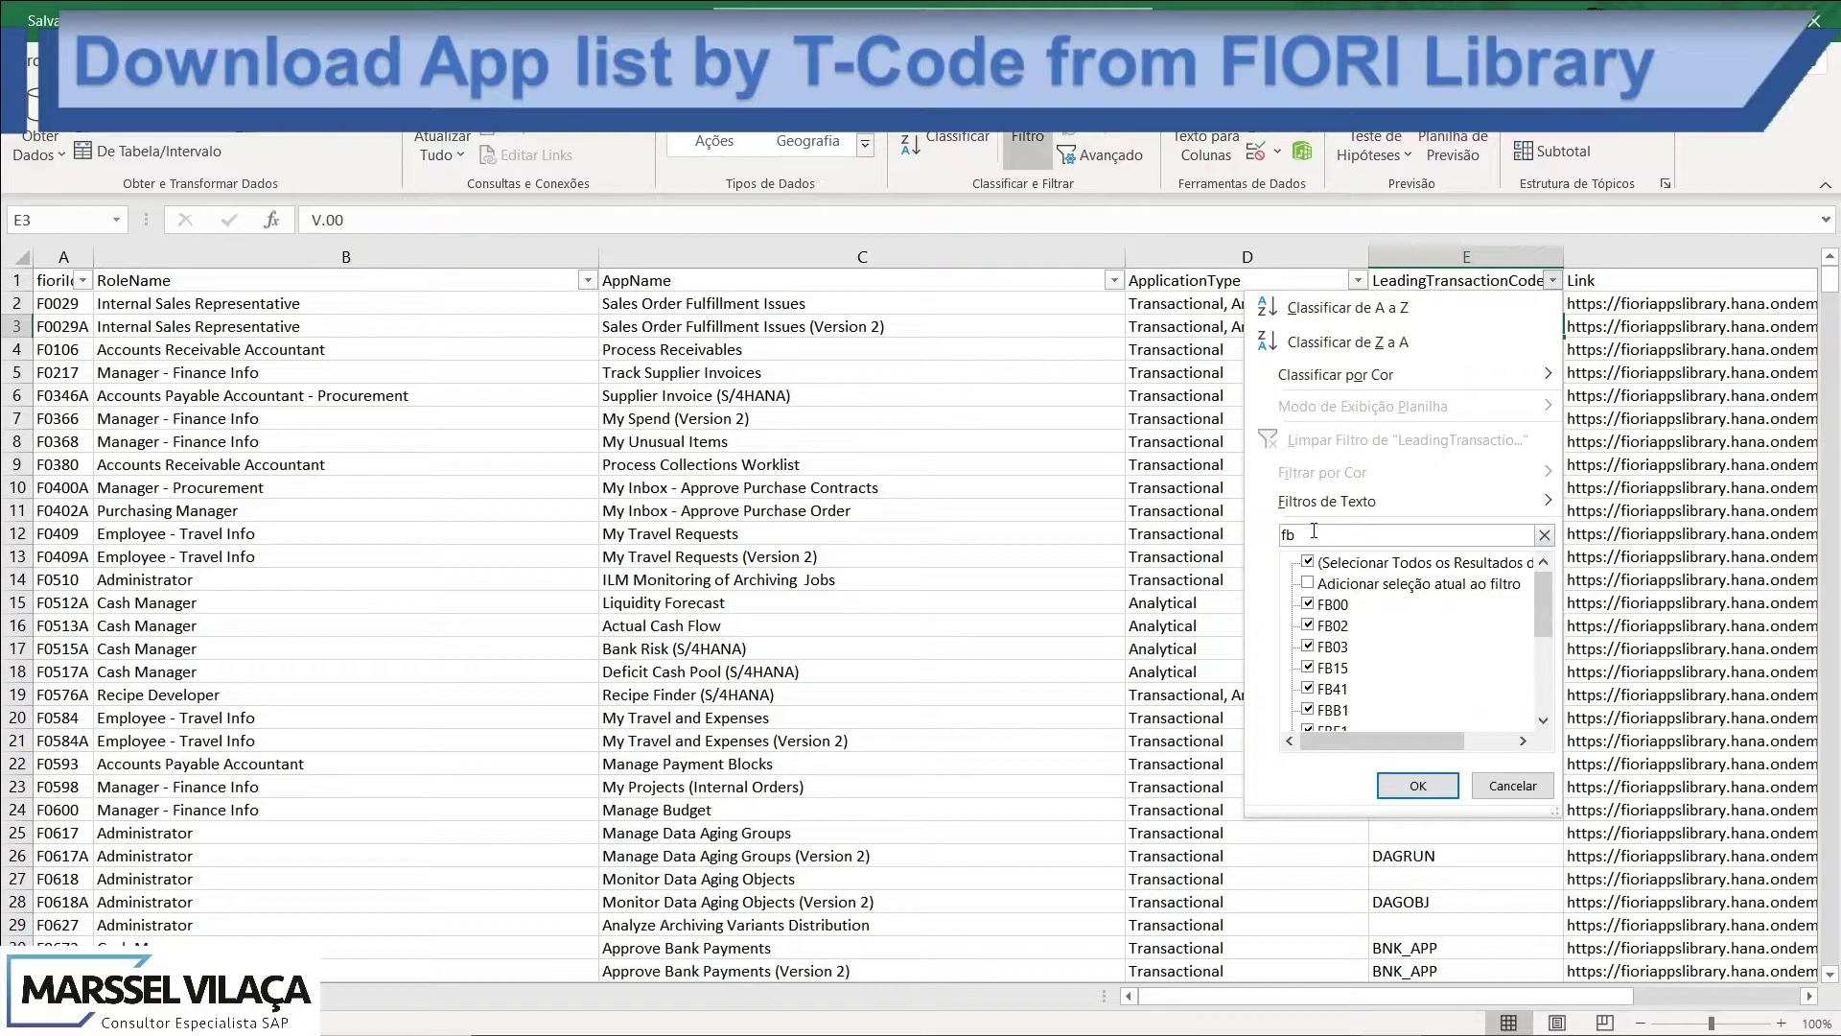
pyautogui.press('Return')
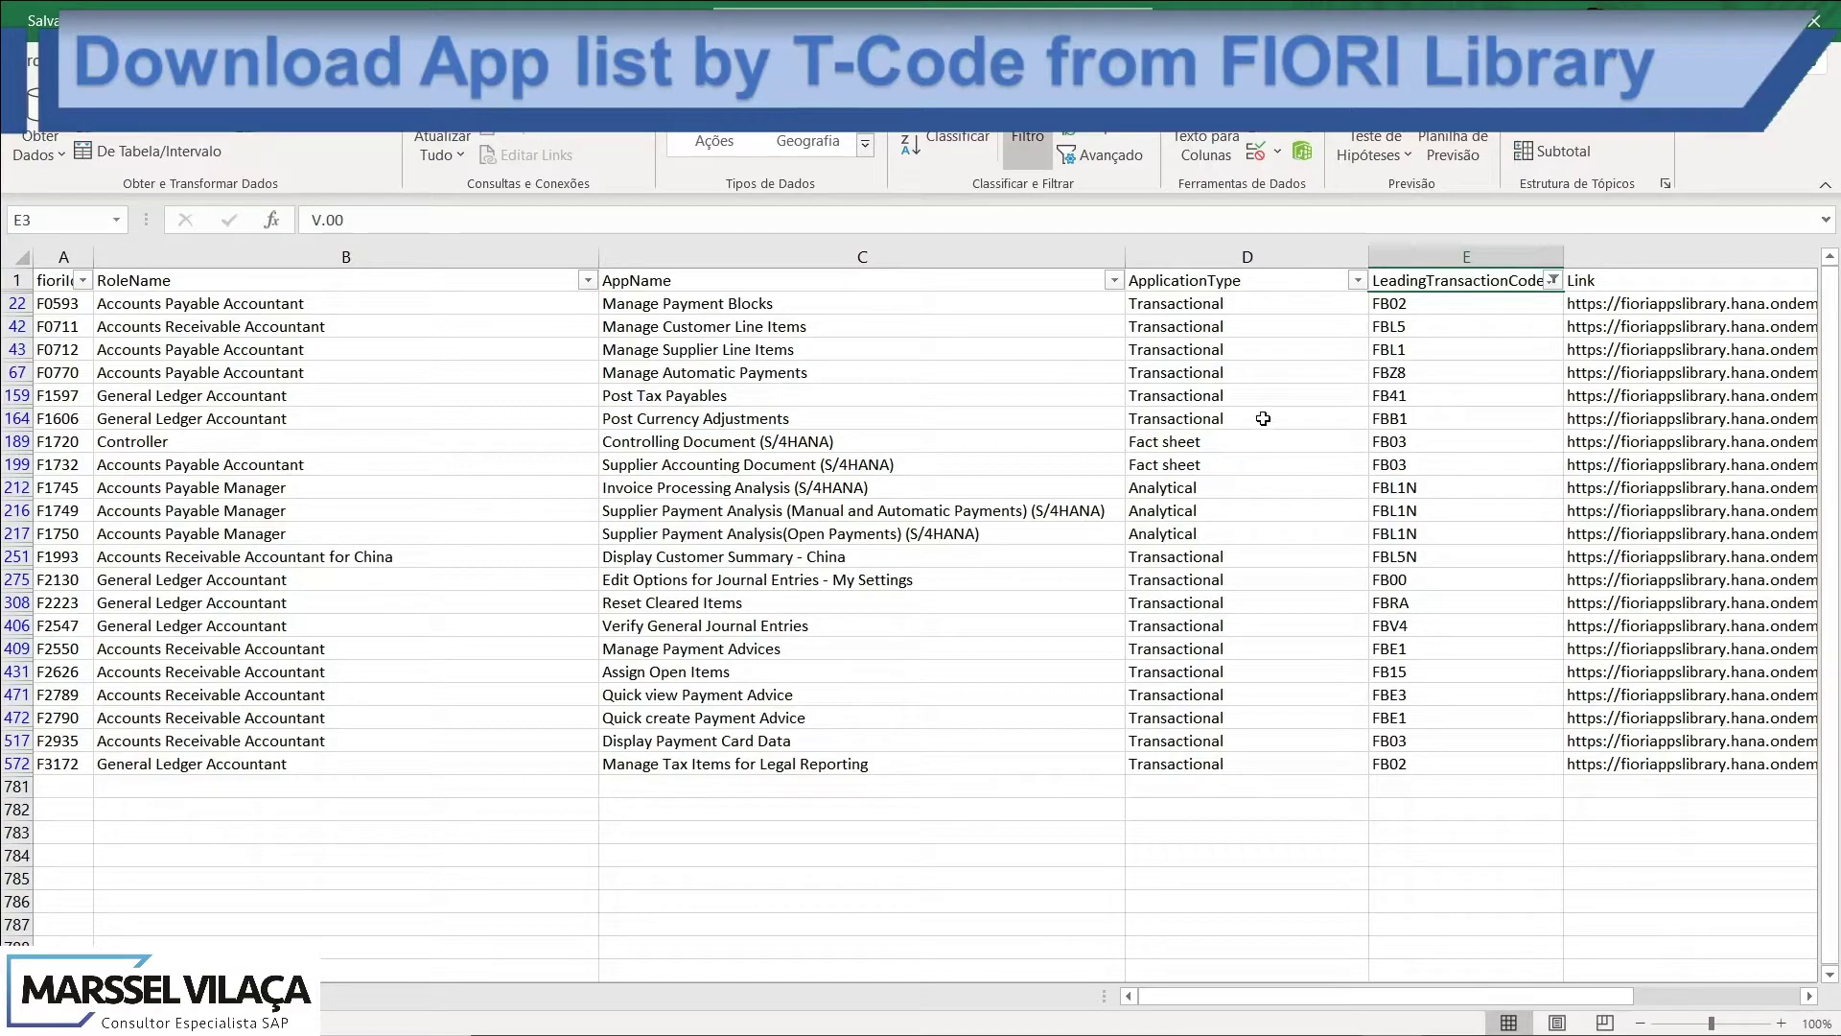
# Step: Reset the LeadingTransactionCode filter by selecting all transaction codes again
pyautogui.click(1552, 282)
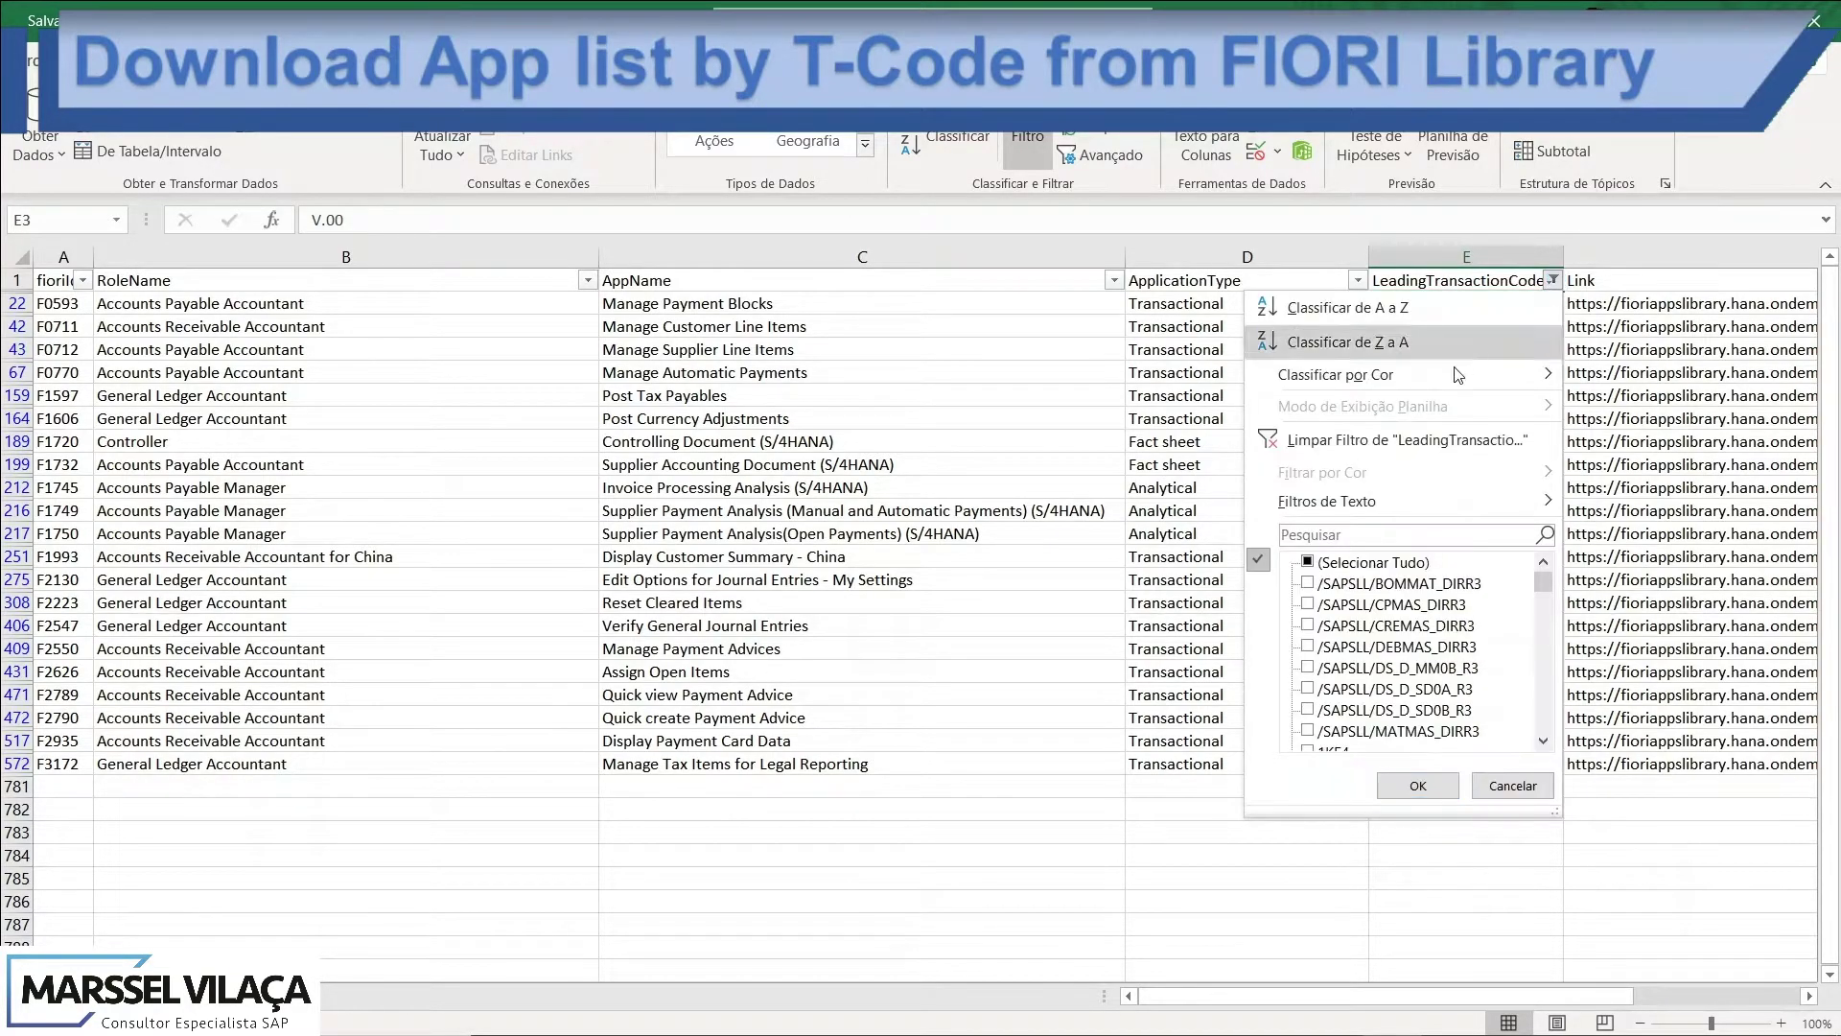
pyautogui.click(1310, 563)
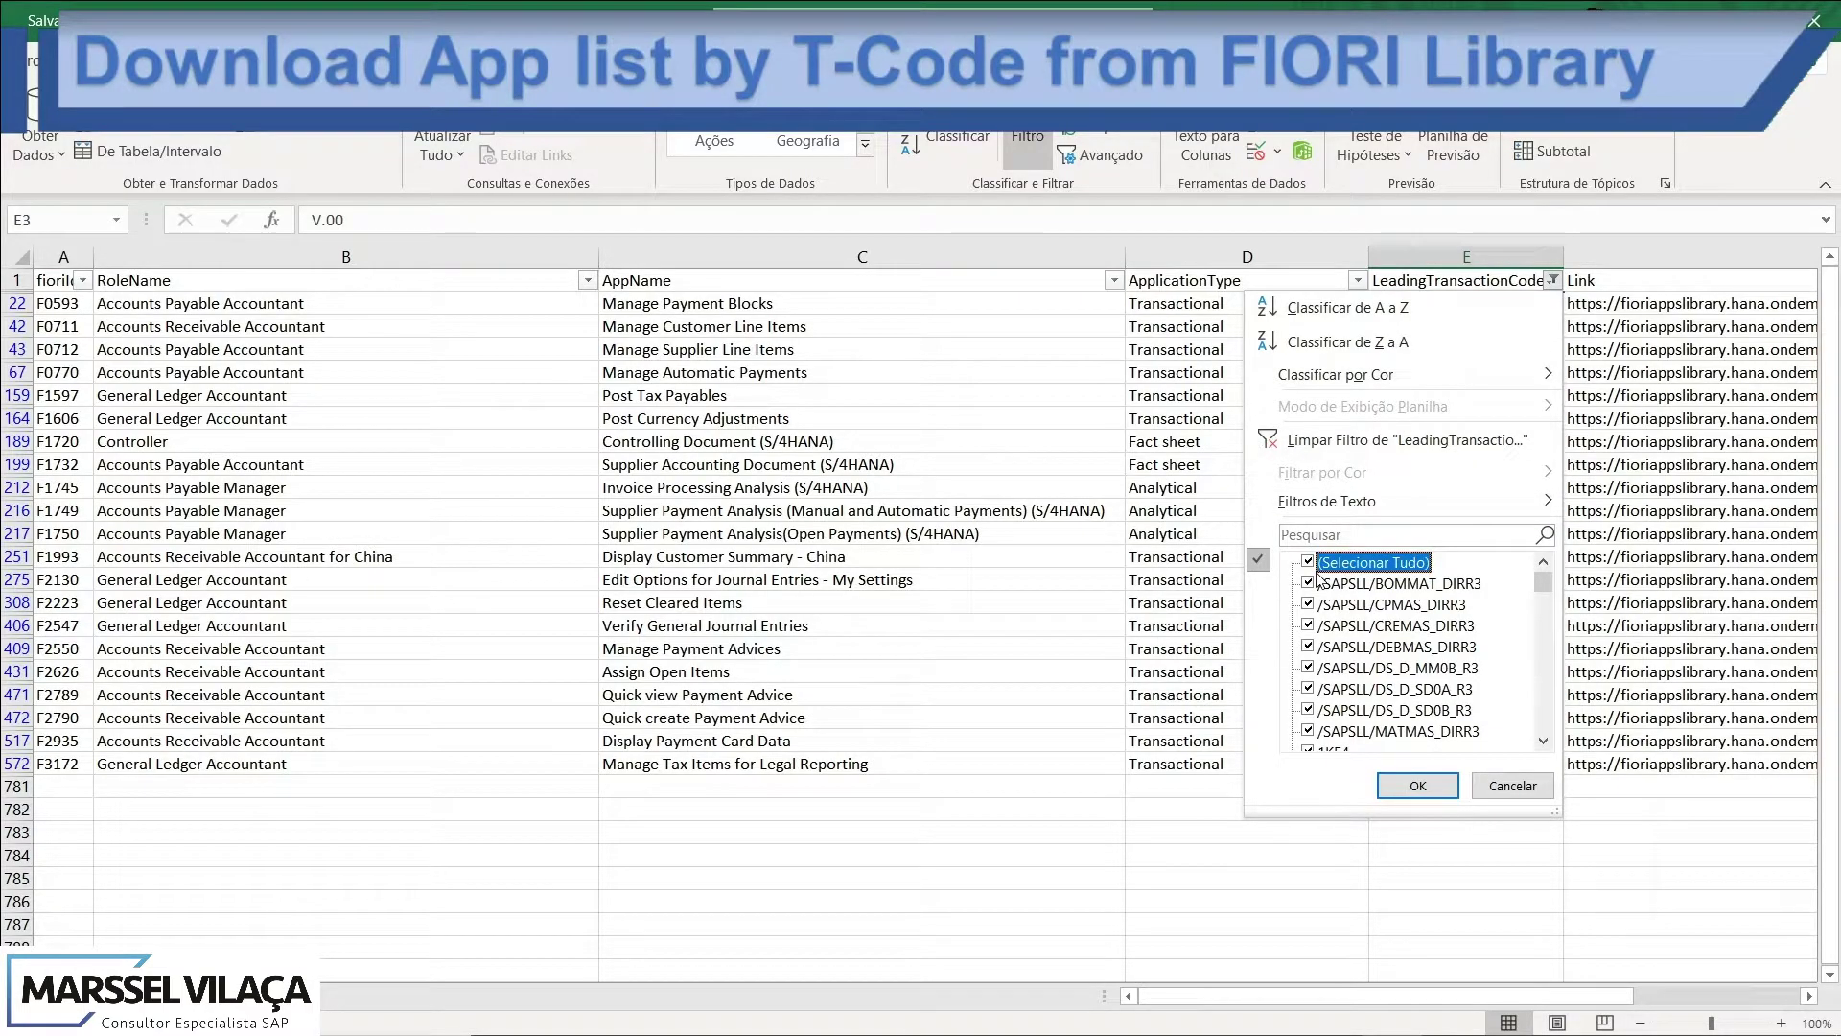
pyautogui.press('Return')
# Step: Examine the full app list by selecting the ApplicationType entries from D2 to the last row, and return to the column header
pyautogui.press('Down')
pyautogui.press('Down')
pyautogui.press('Left')
pyautogui.press('Up')
pyautogui.press('Up')
pyautogui.press('Up')
pyautogui.press('Up')
pyautogui.press('Down')
pyautogui.hotkey('ctrl', 'shift', 'Down')
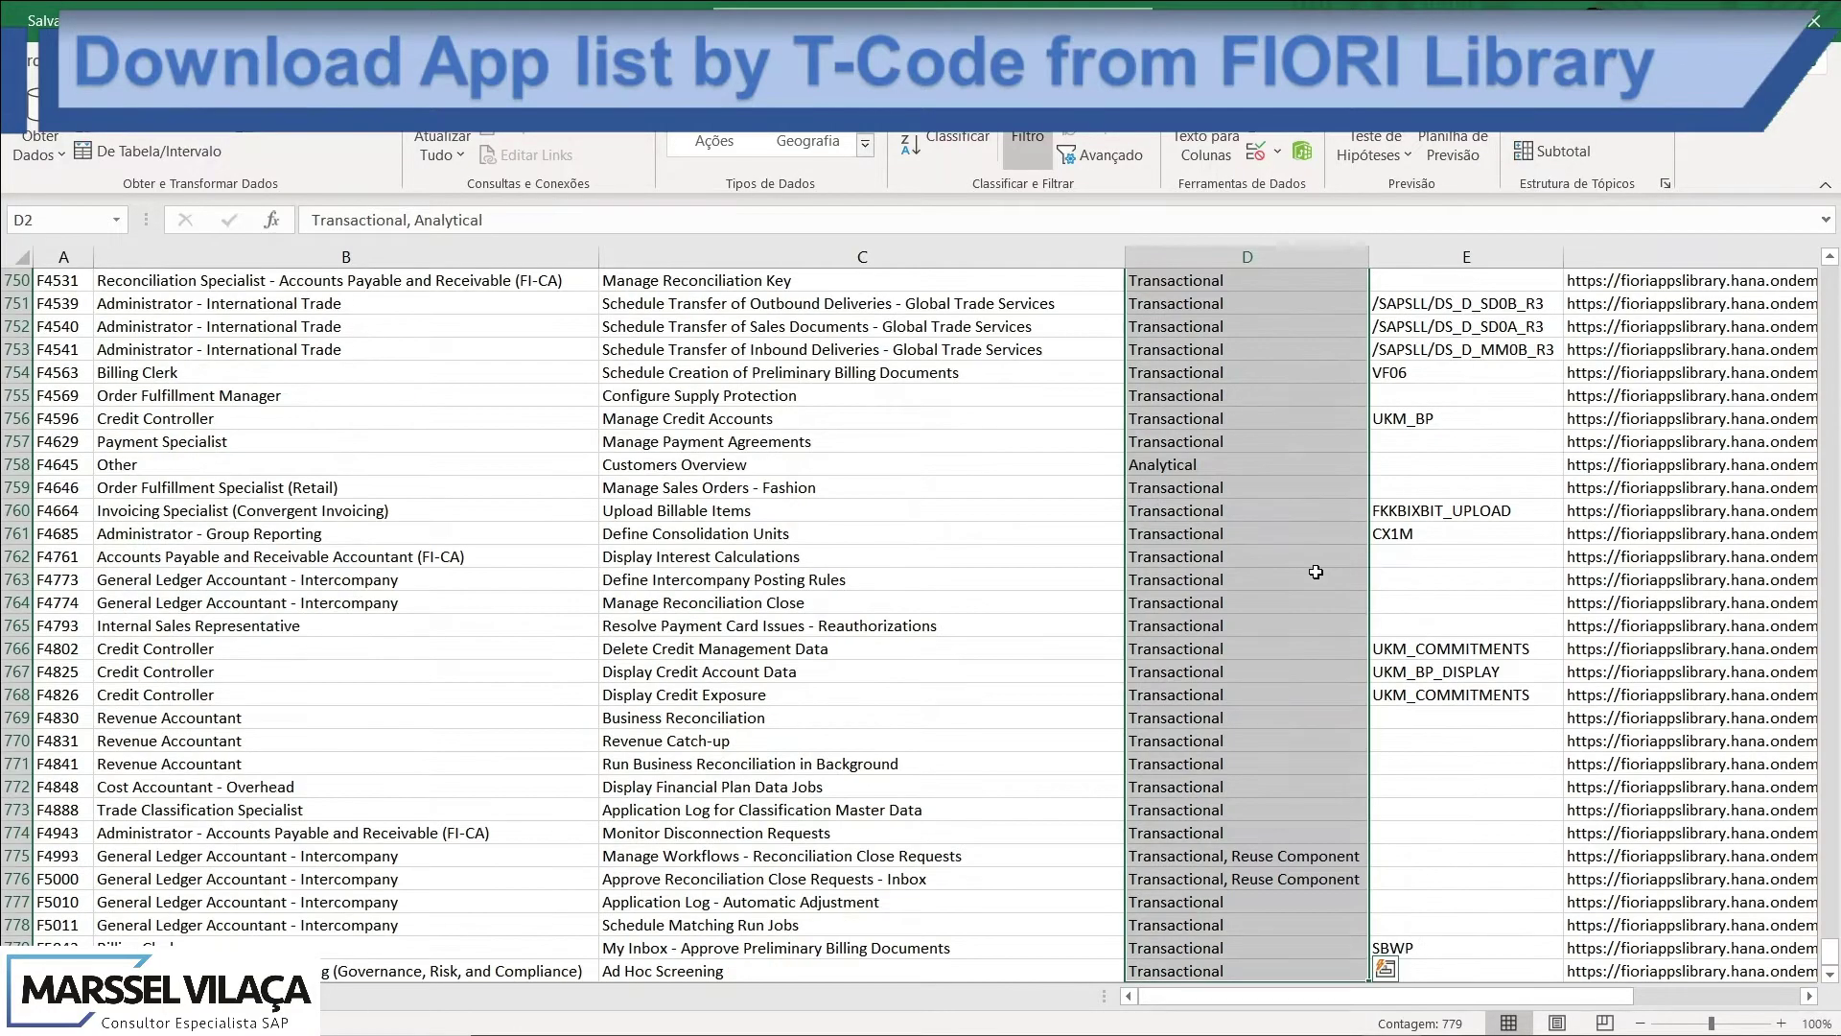
pyautogui.hotkey('ctrl', 'Up')
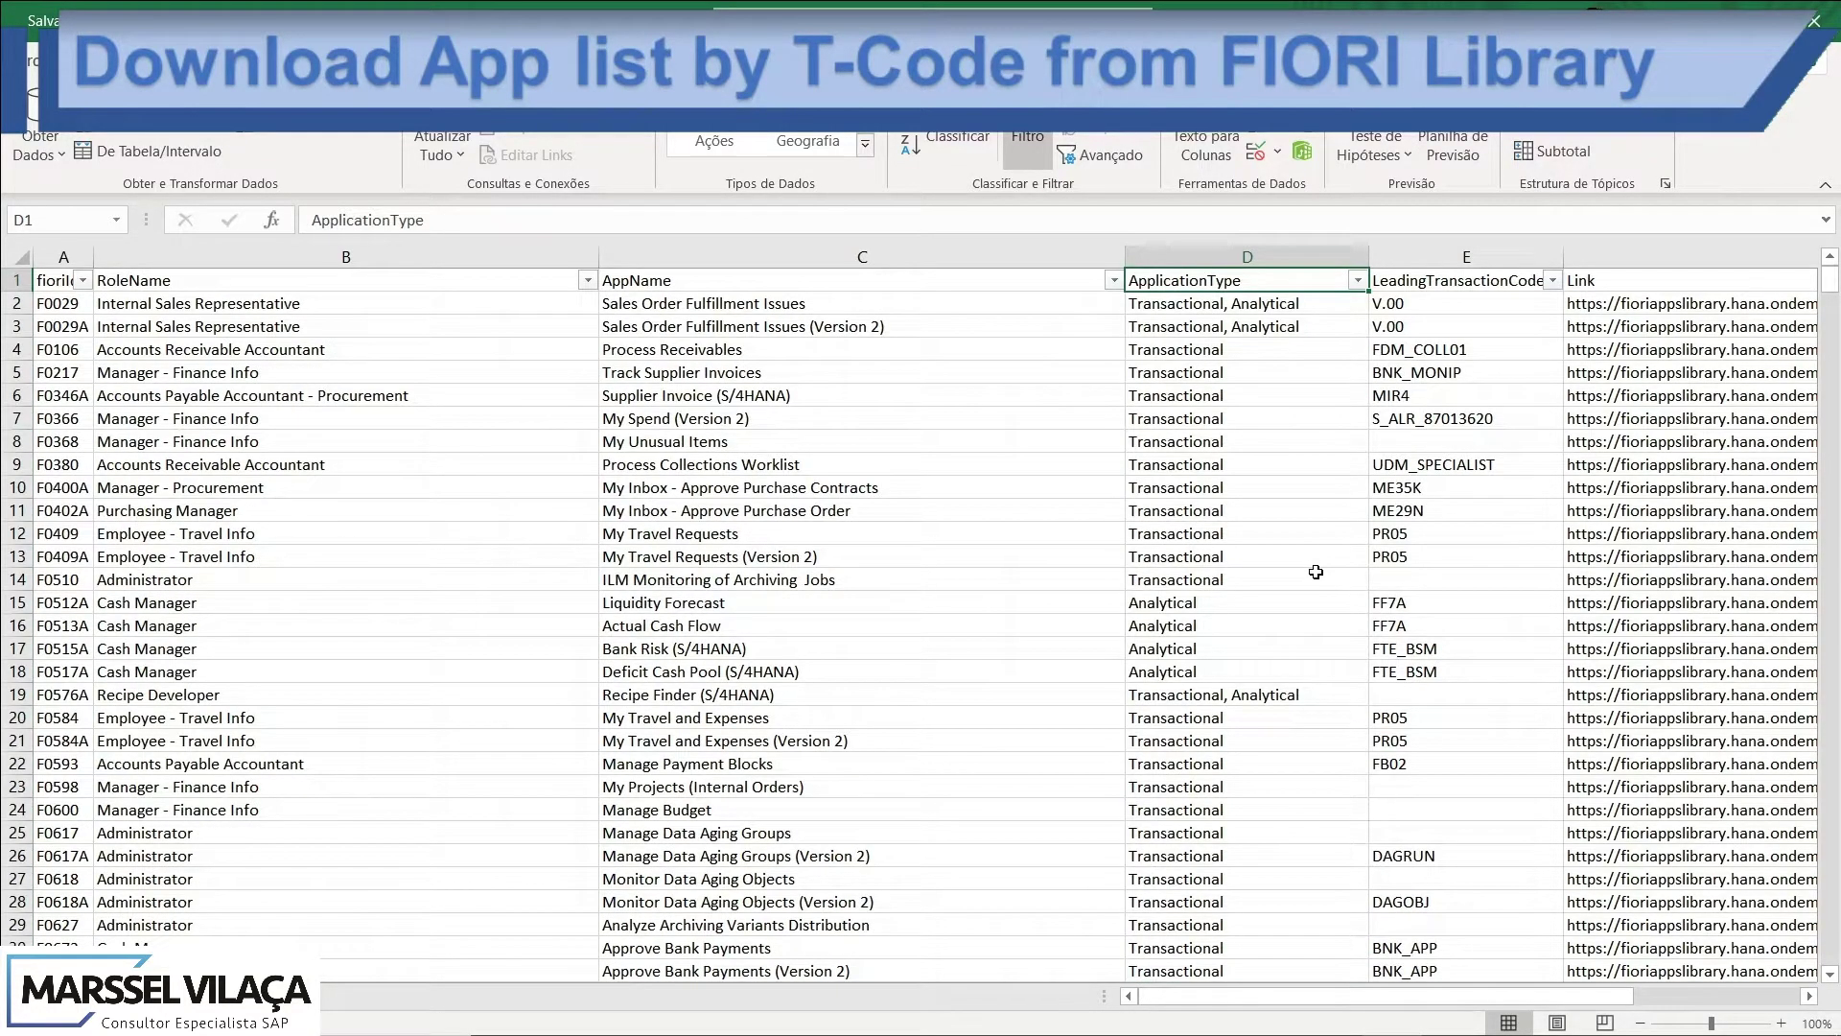
# Step: Go to the Link column and select the first app's link in cell F2
pyautogui.press('Right')
pyautogui.press('Right')
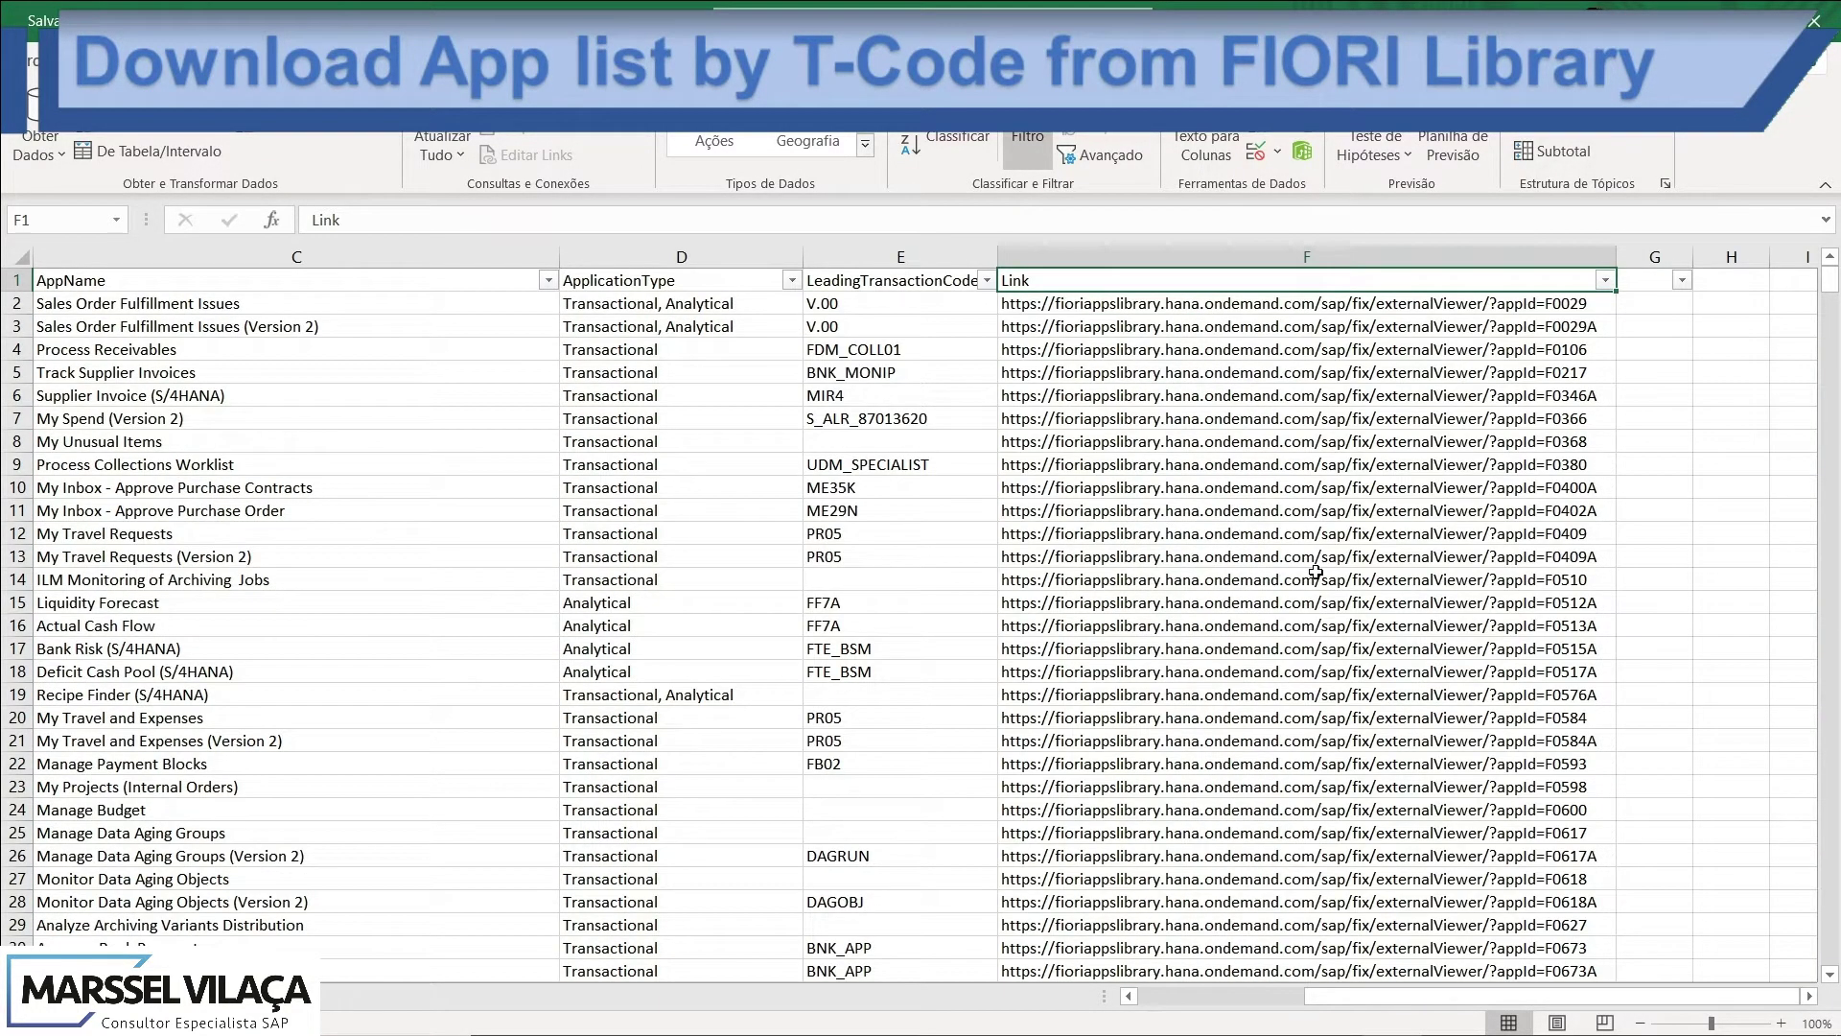
pyautogui.press('Down')
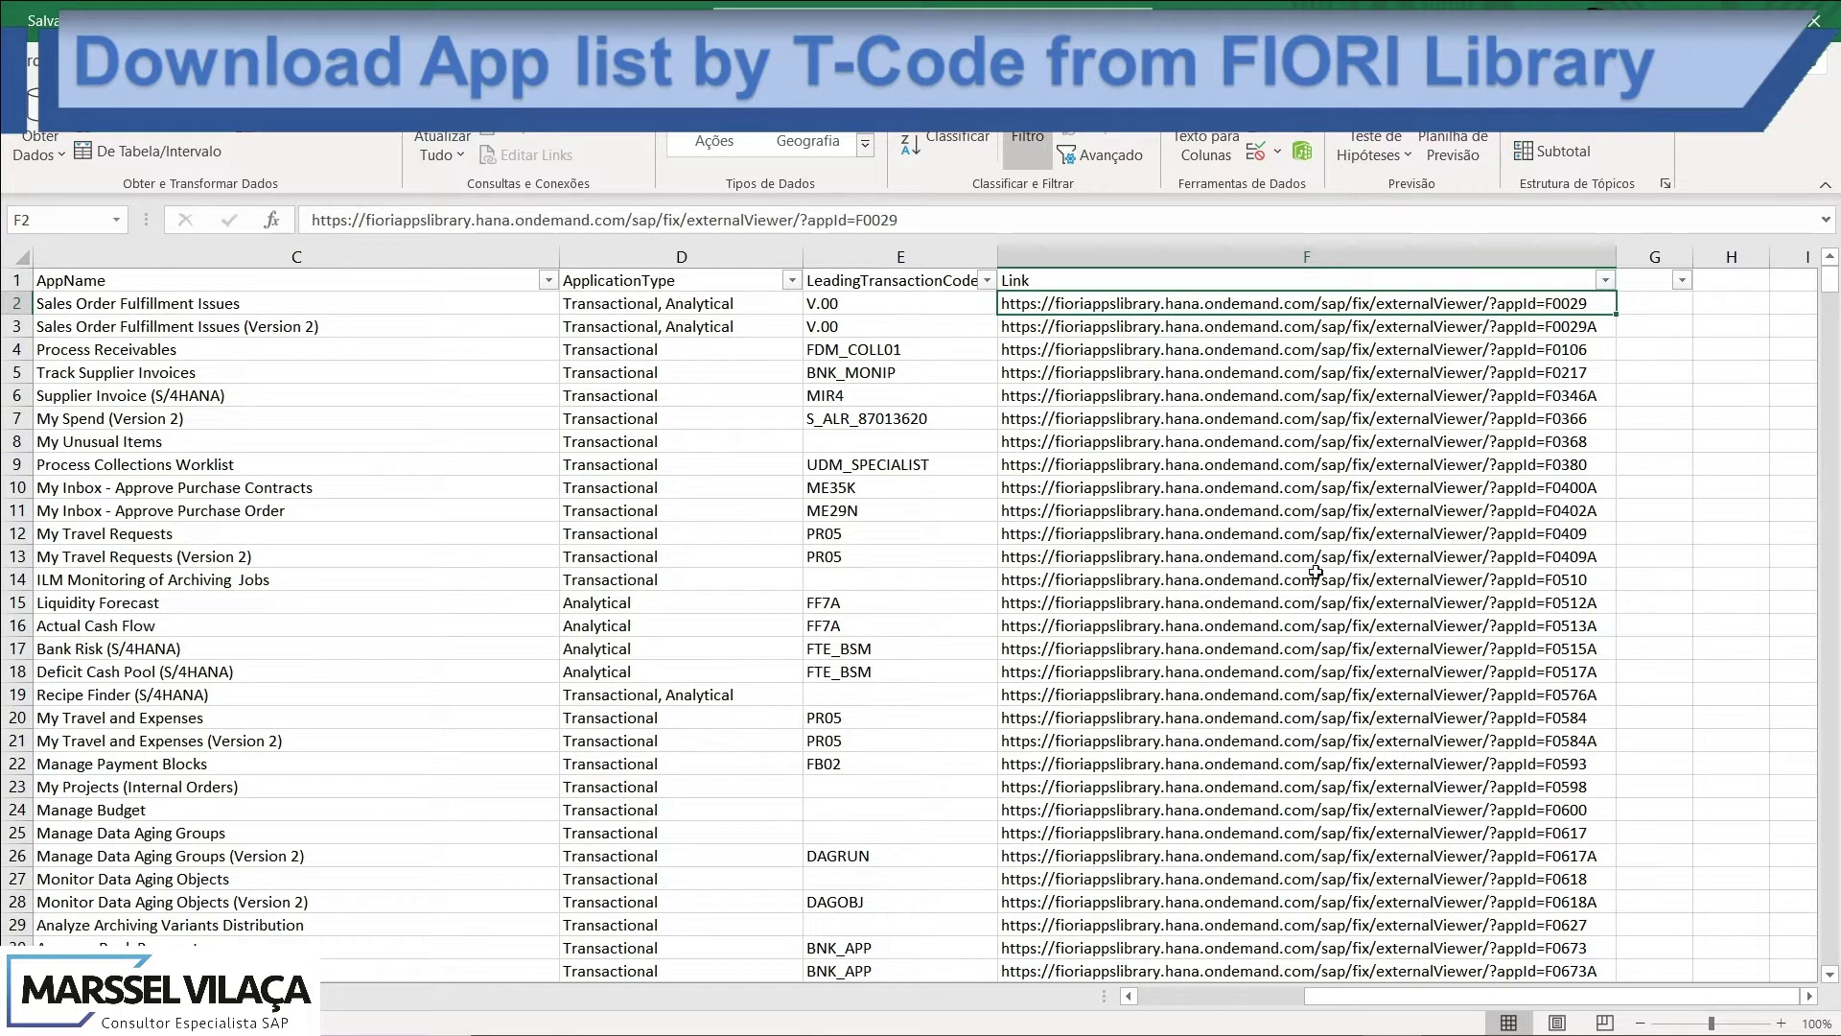